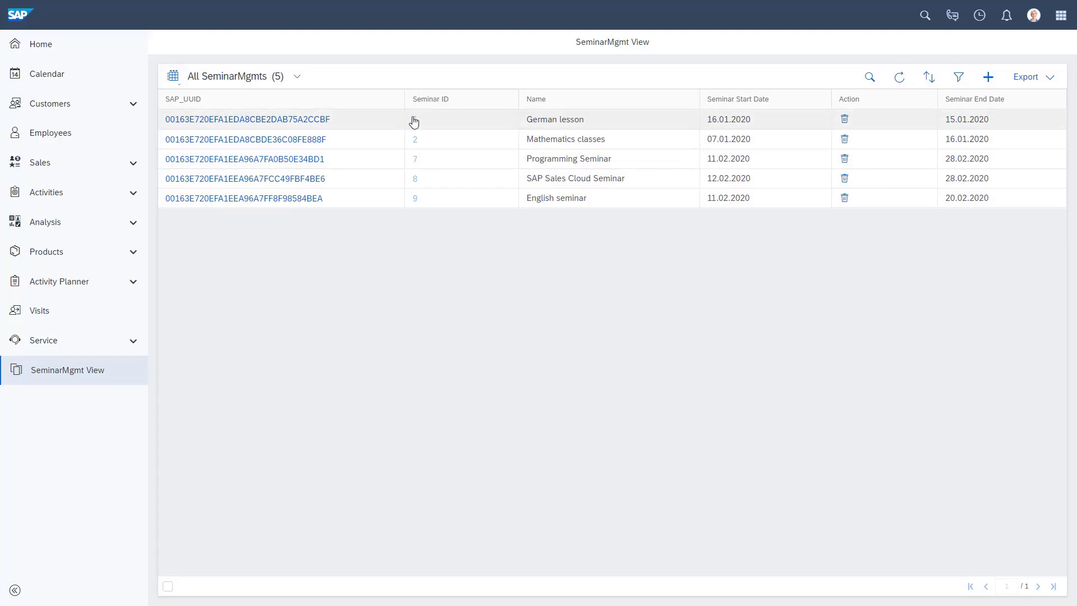
- Check the German lesson record, then select the Seminar ID column and its SeminarID data field
click(262, 120)
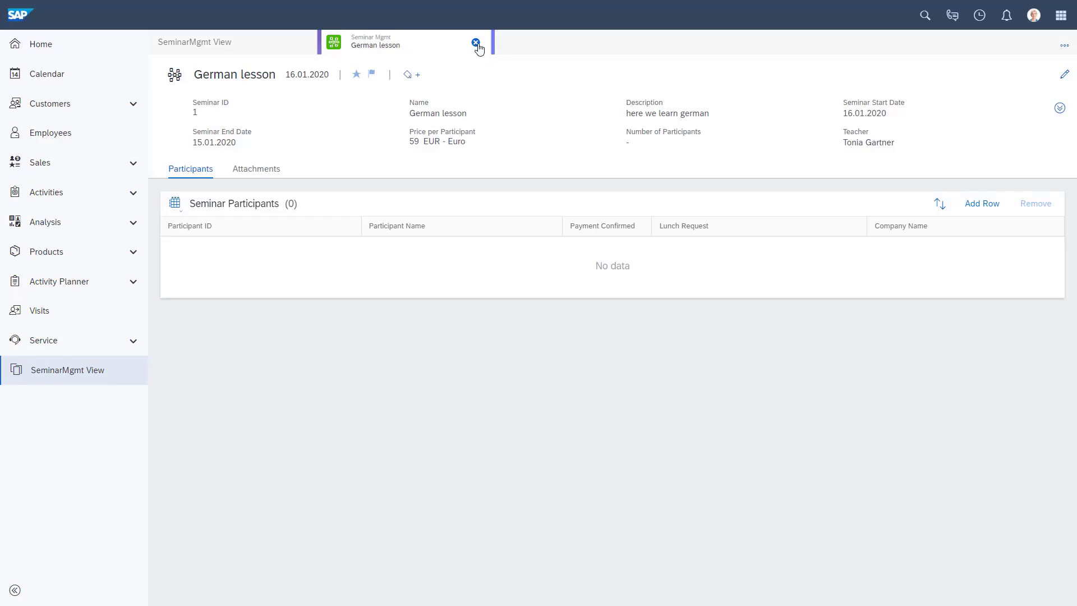
click(474, 41)
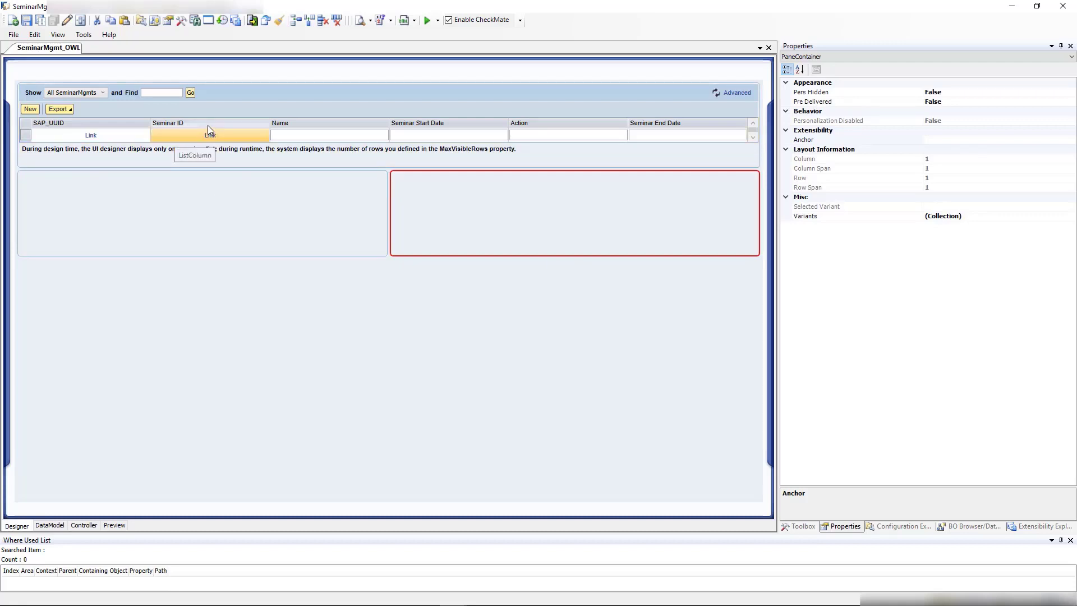
click(207, 128)
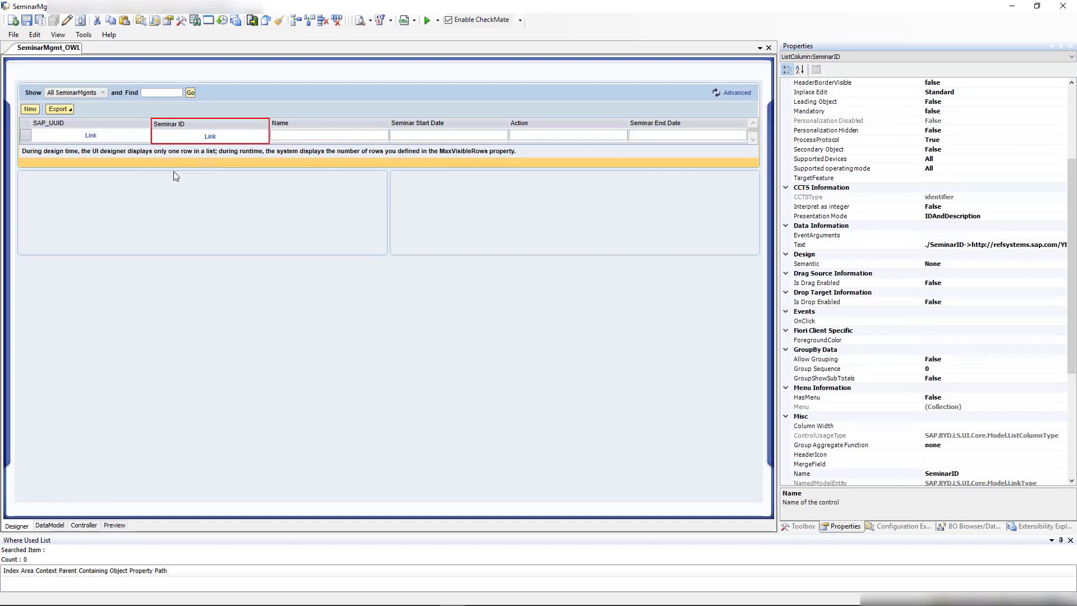
click(56, 524)
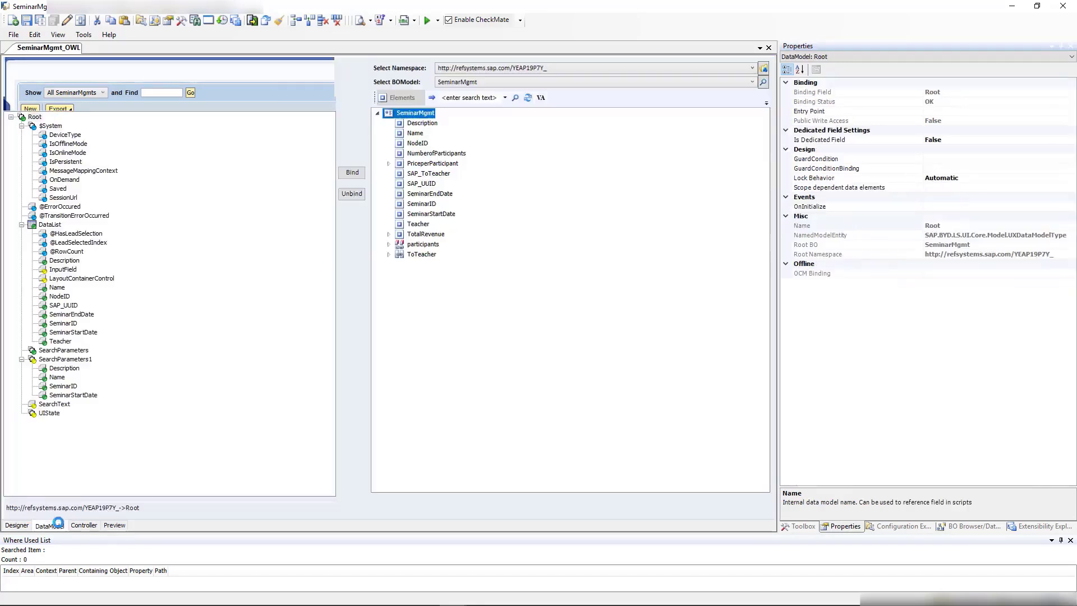
click(63, 305)
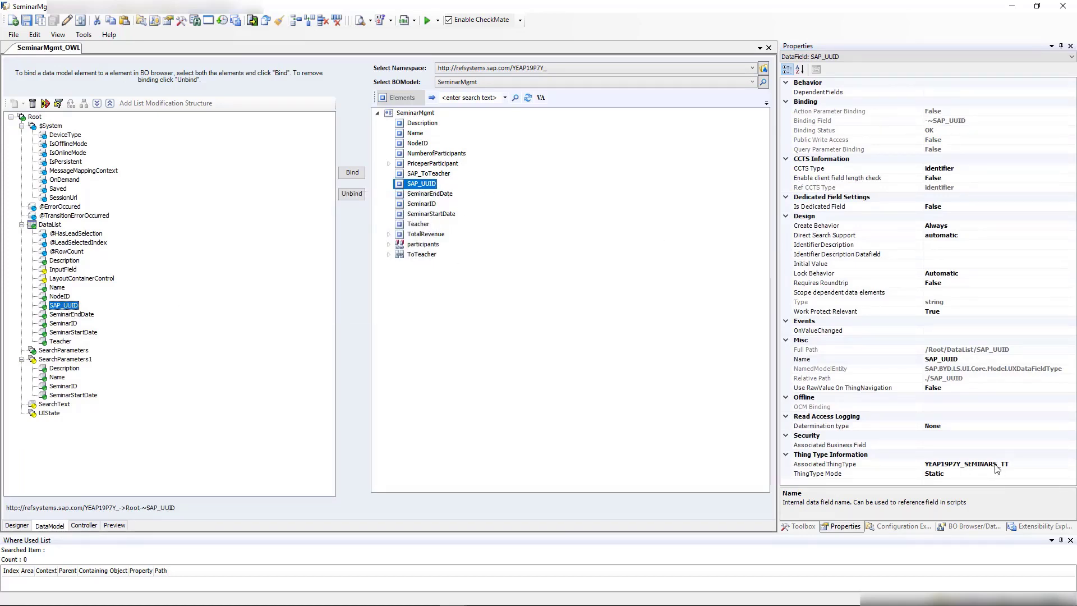
click(66, 325)
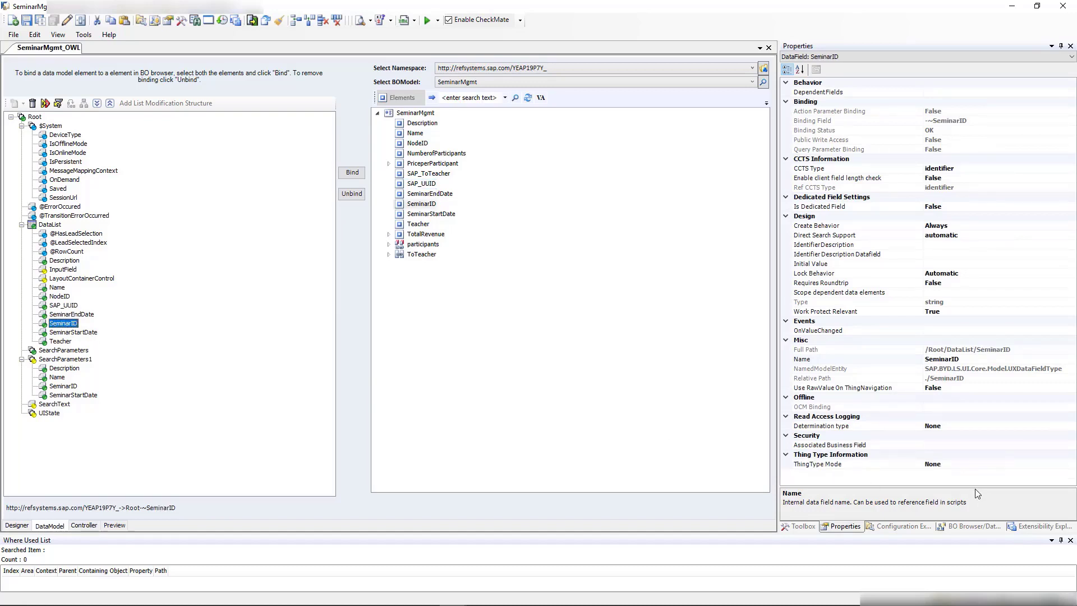
- Set SeminarID's ThingType Mode to Static with thing type YEAP19P7Y_SEMINARS_TT, then save and activate
click(988, 464)
click(1070, 464)
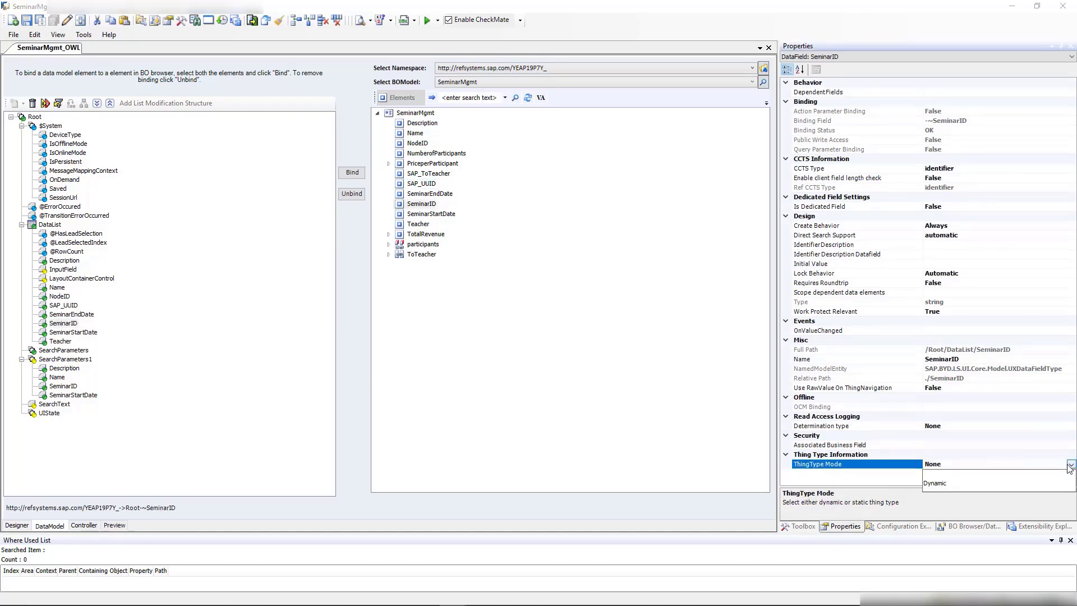
click(940, 474)
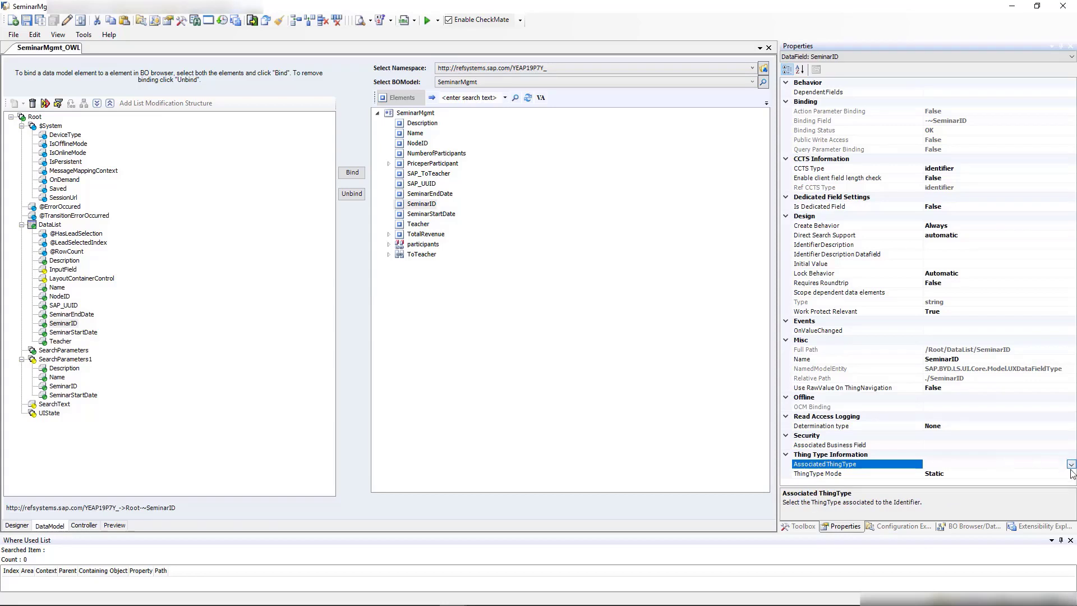
click(1070, 464)
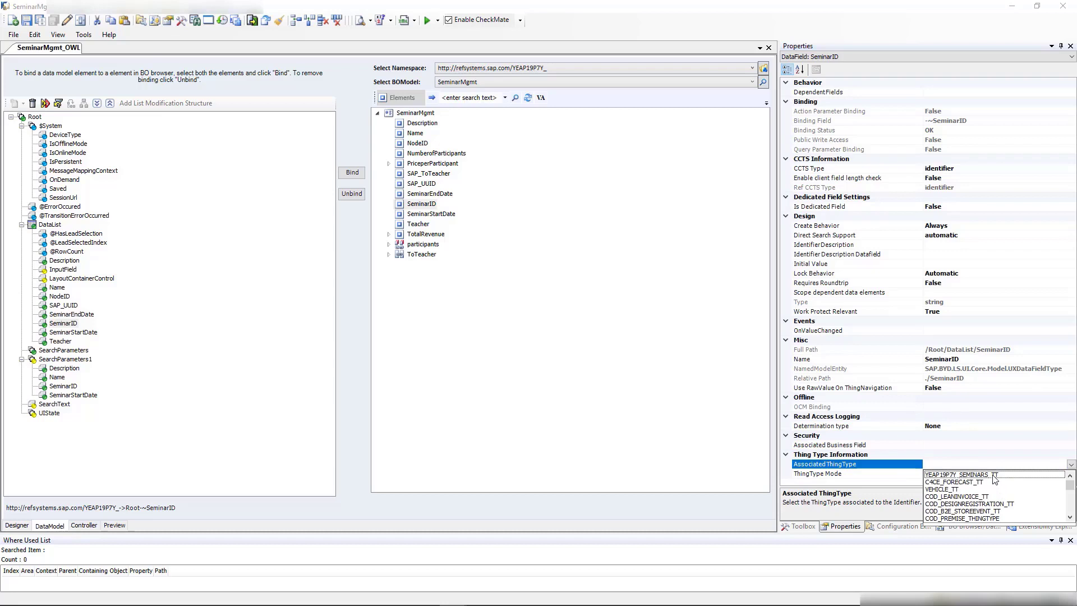
click(959, 474)
click(40, 20)
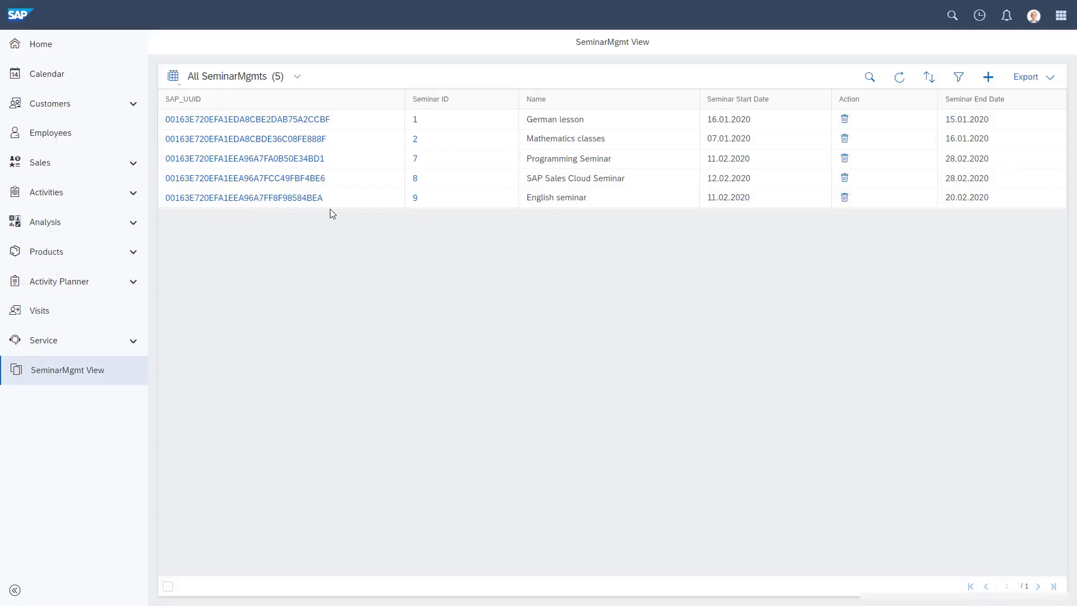
click(414, 117)
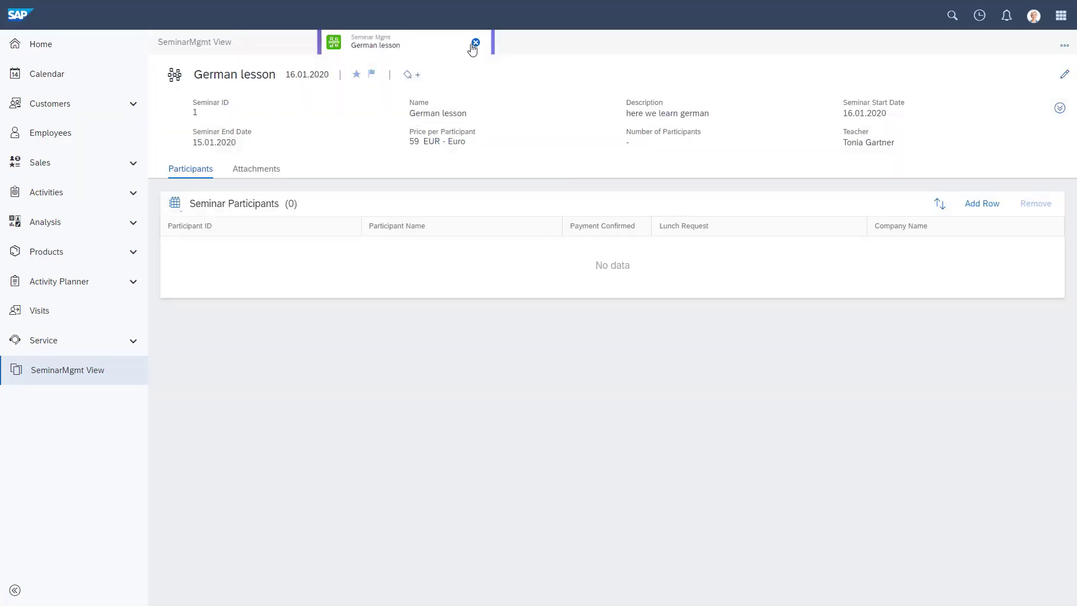
click(475, 43)
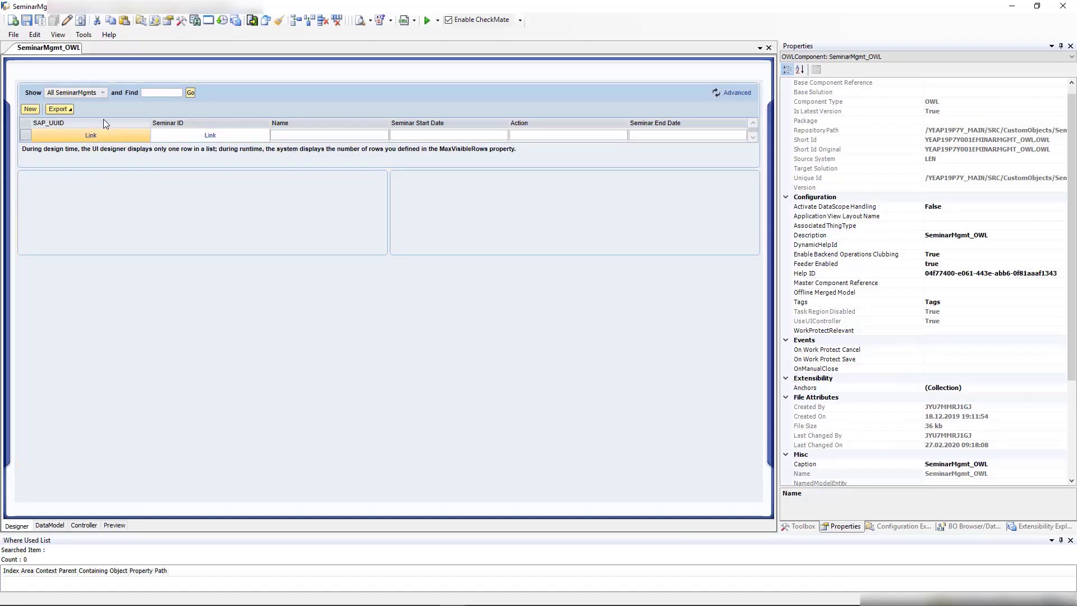
- Set the SAP_UUID column's ColumnVisible to false, then select the Seminar ID column
click(102, 119)
scroll(995, 126, up, 5)
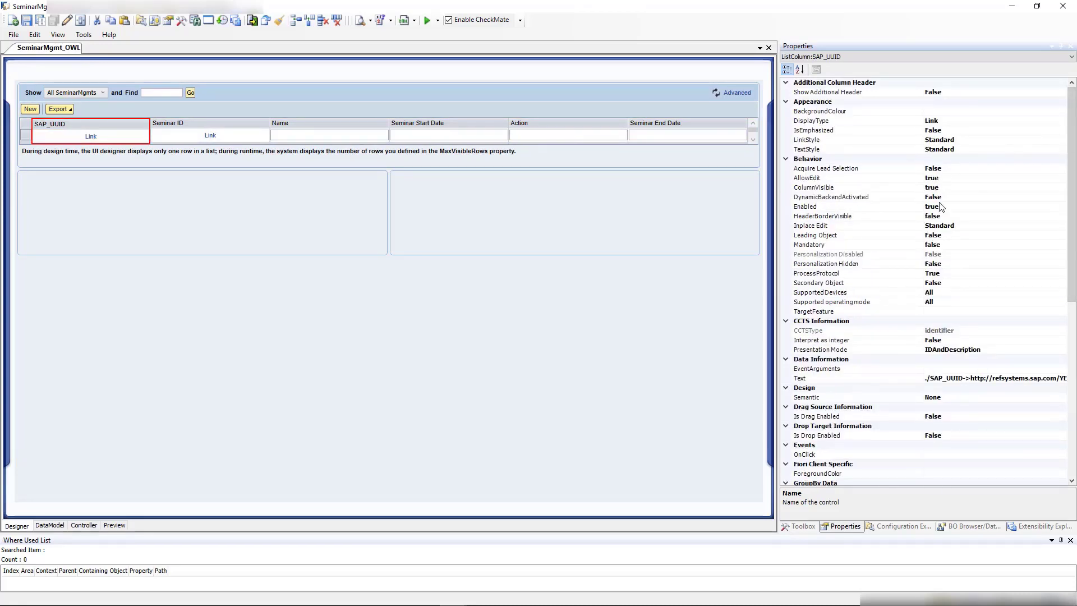
click(948, 189)
click(1061, 187)
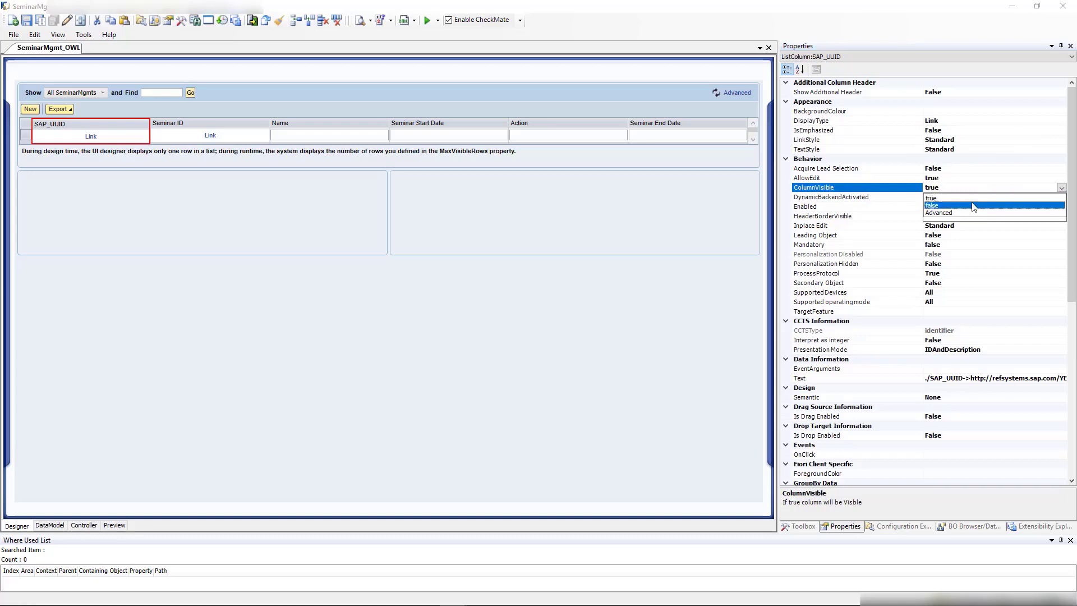
click(976, 207)
click(175, 126)
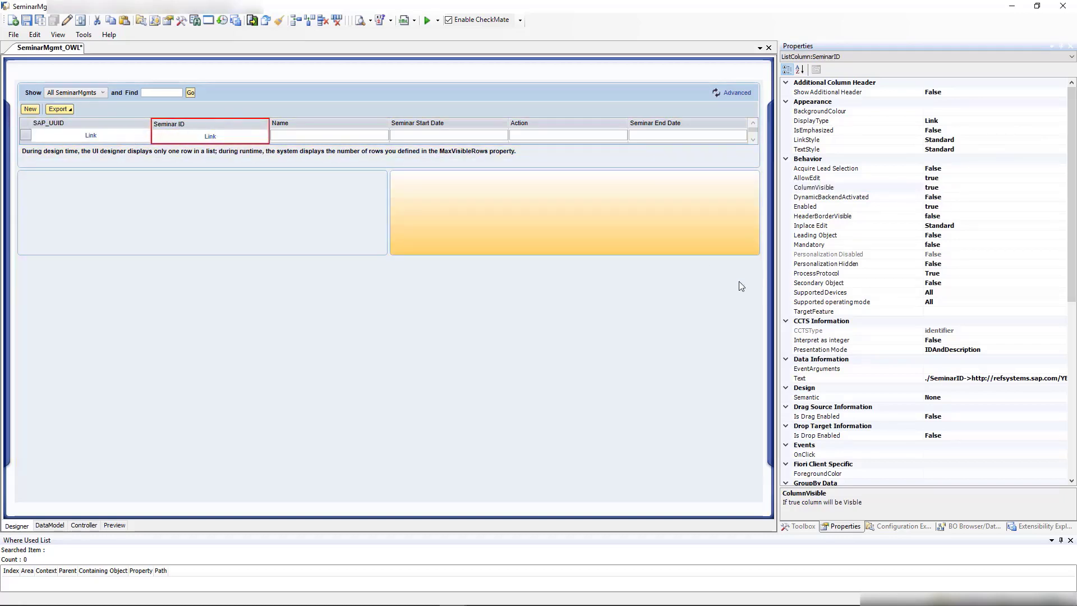
click(1001, 349)
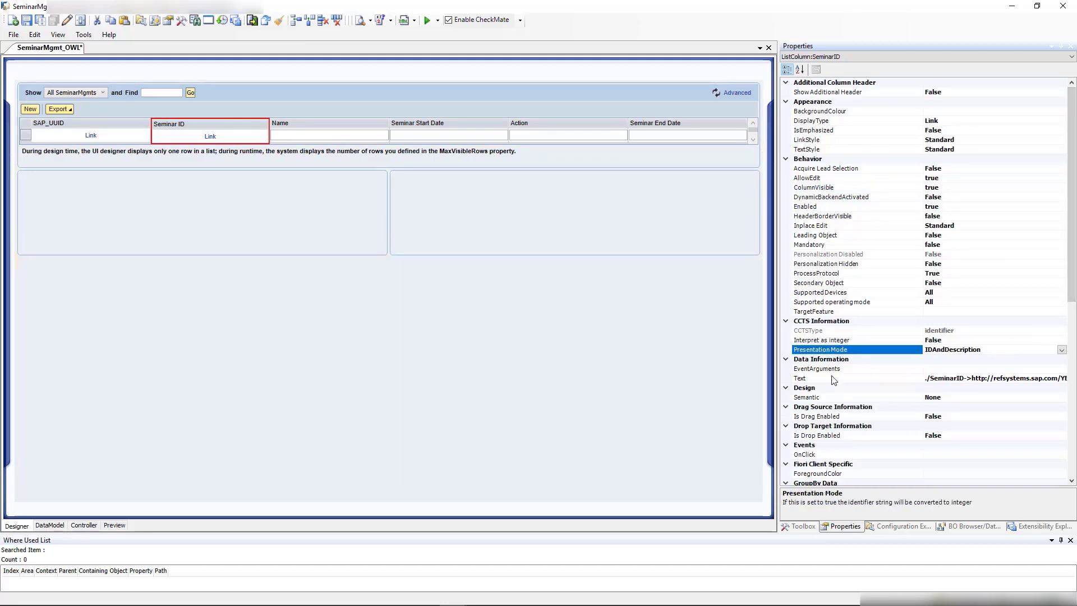
- Set SeminarID's IdentifierDescription to the Name field
click(54, 526)
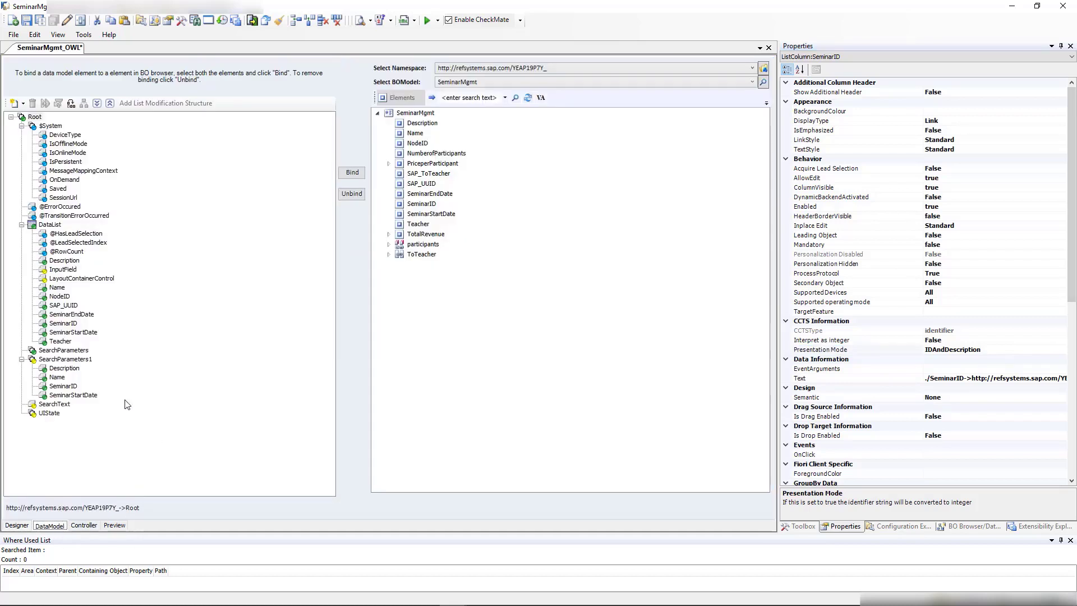
click(64, 323)
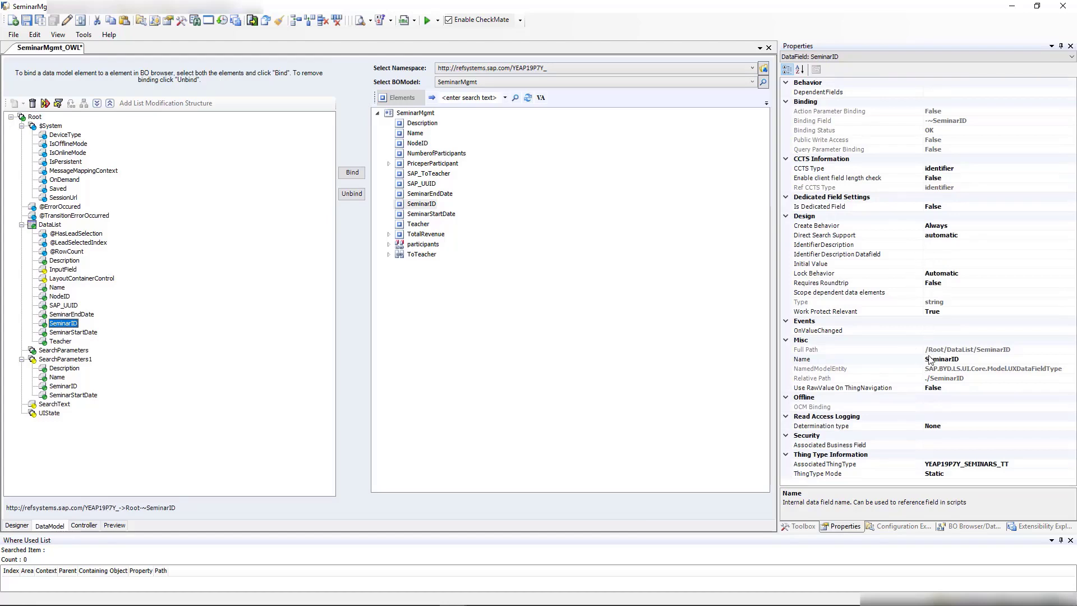
click(944, 245)
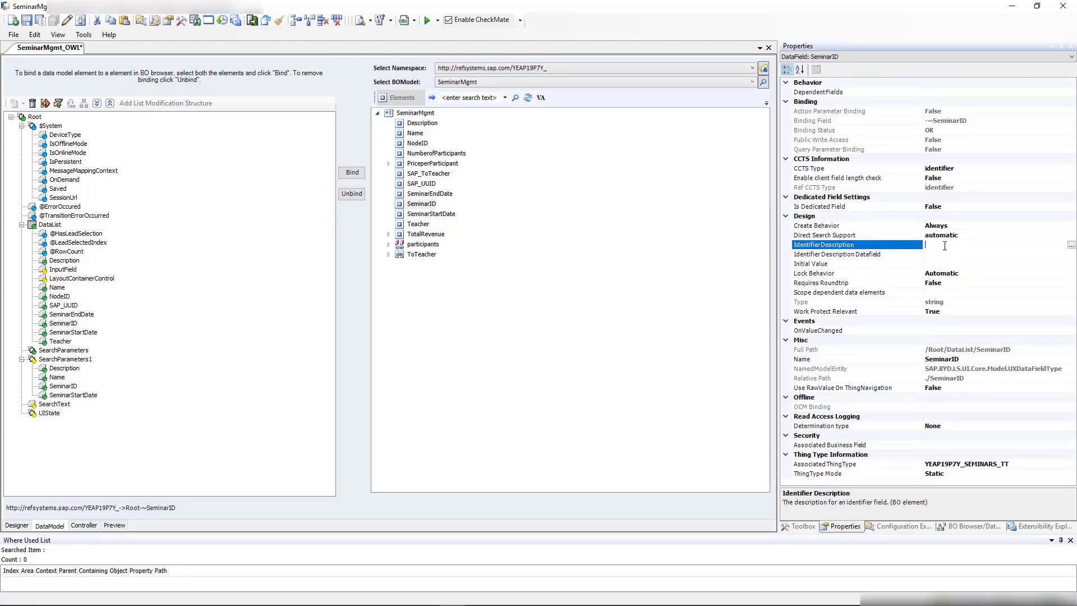
click(1071, 245)
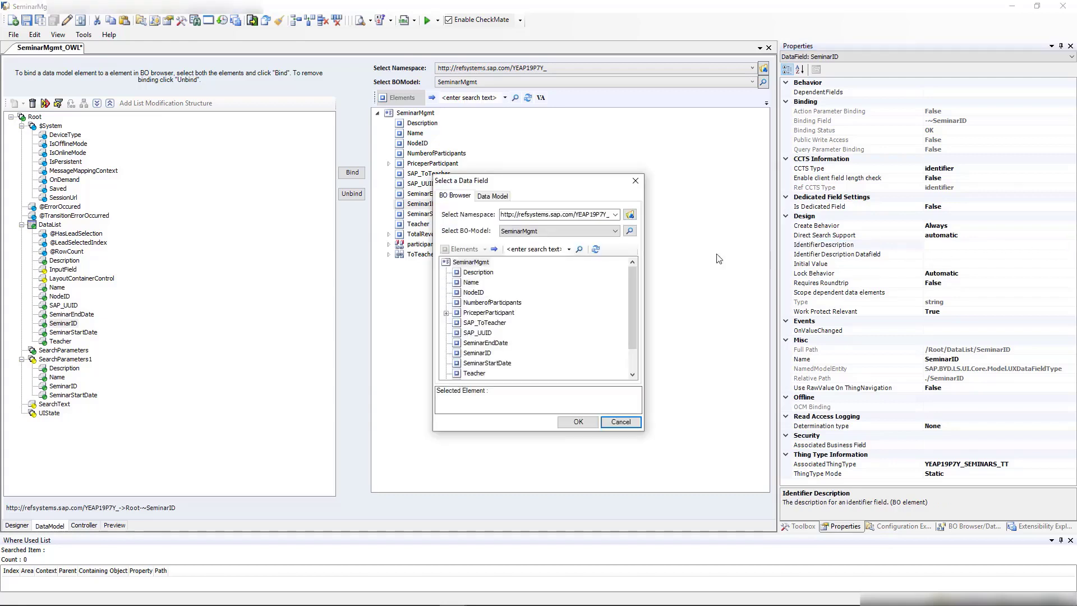
click(473, 282)
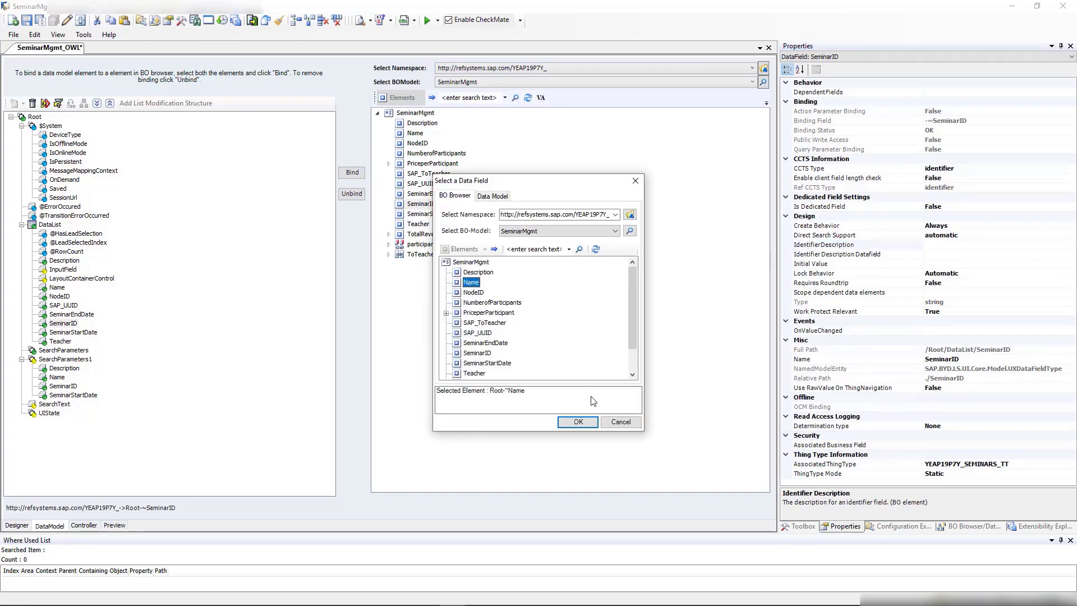
click(579, 422)
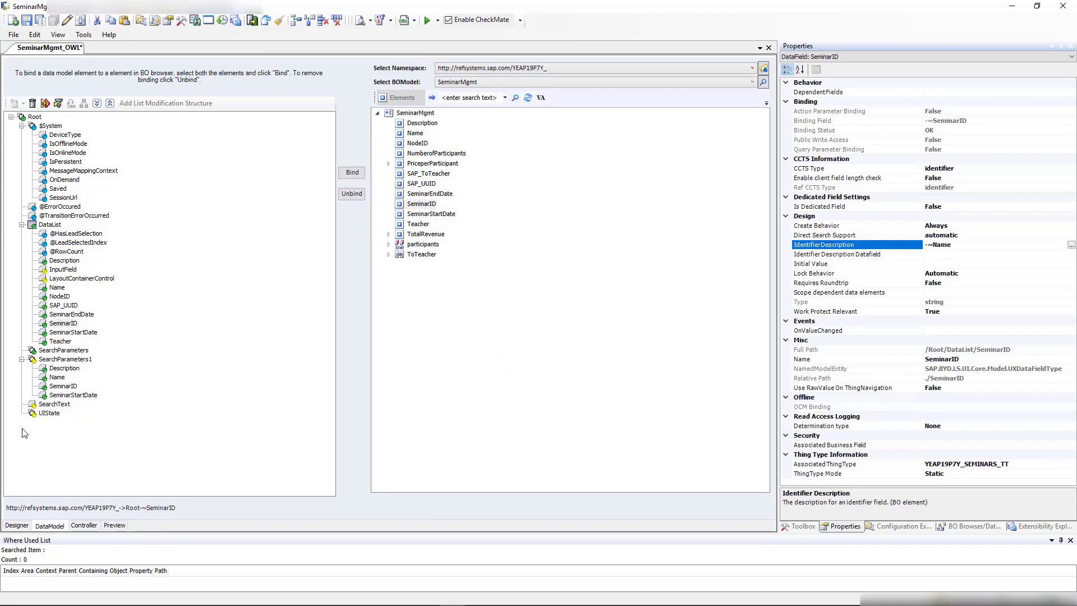
- Set the Name column's ColumnVisible to false, then save and activate
click(30, 525)
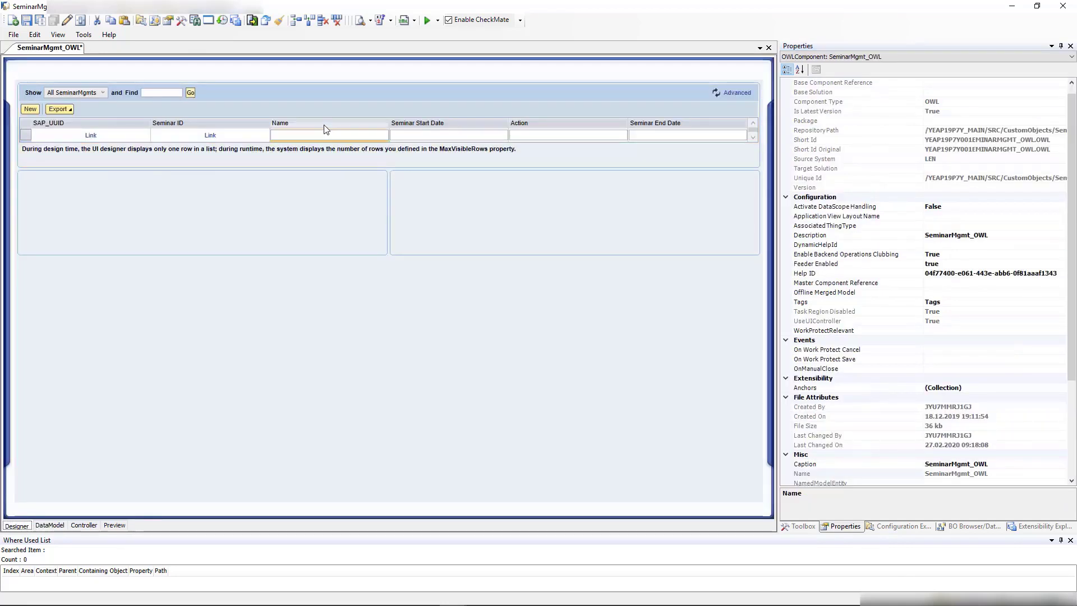
click(314, 136)
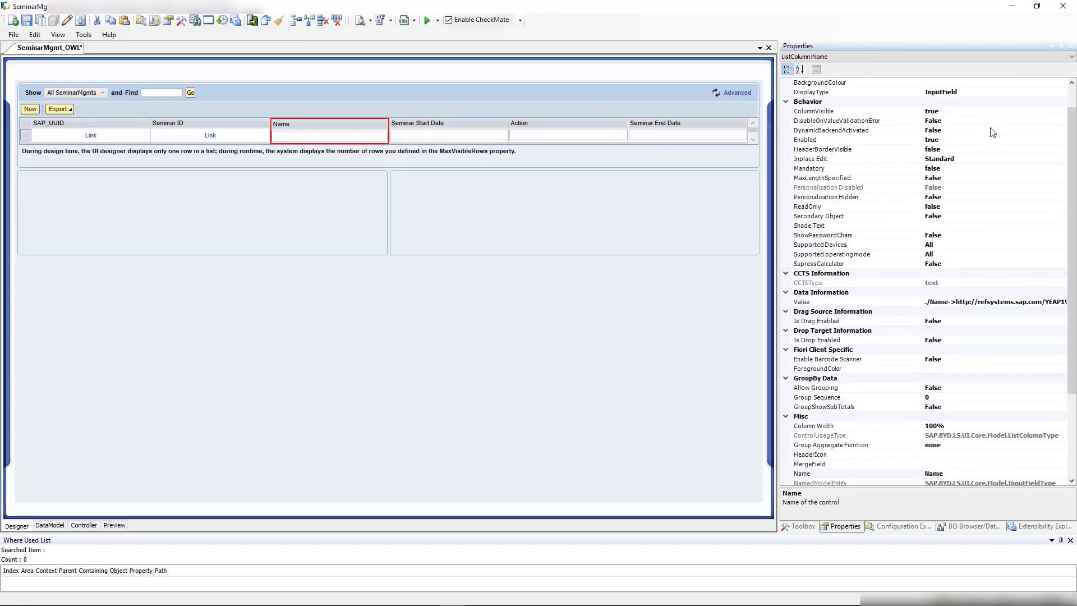
click(998, 111)
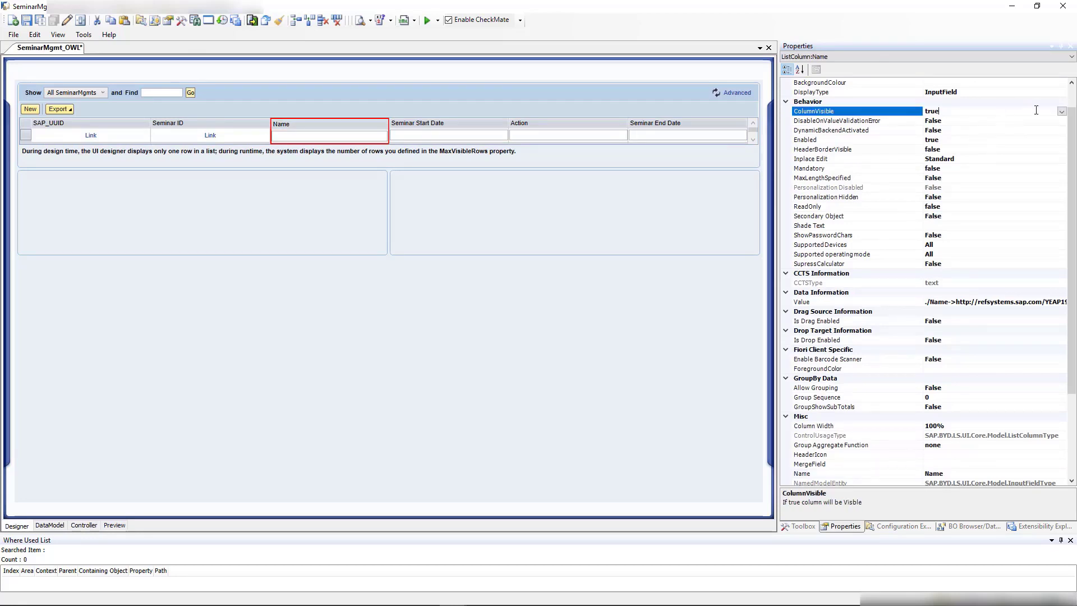
click(1007, 112)
click(953, 129)
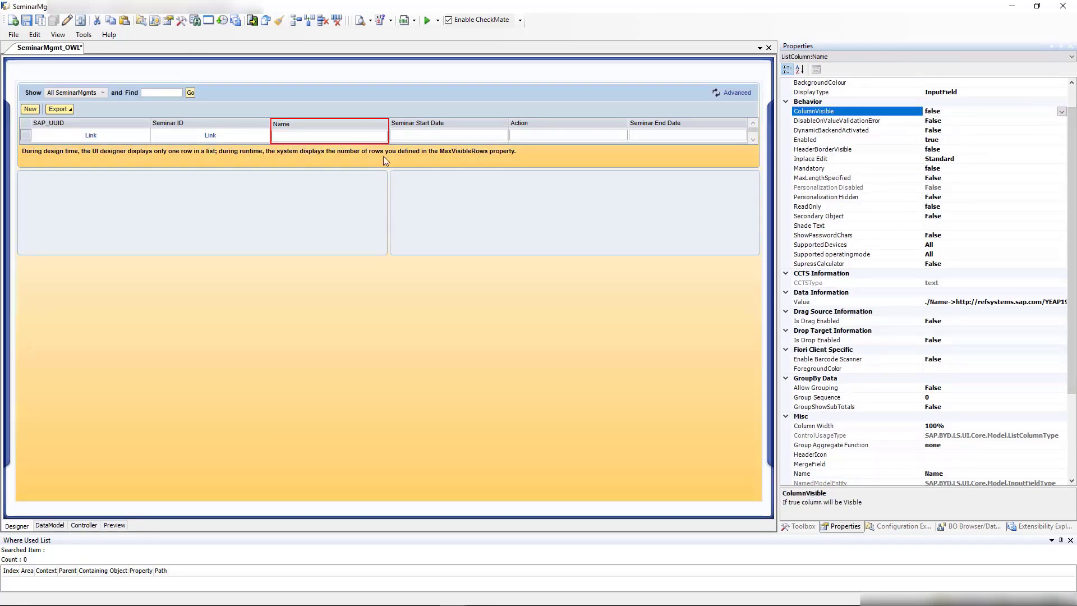
click(41, 21)
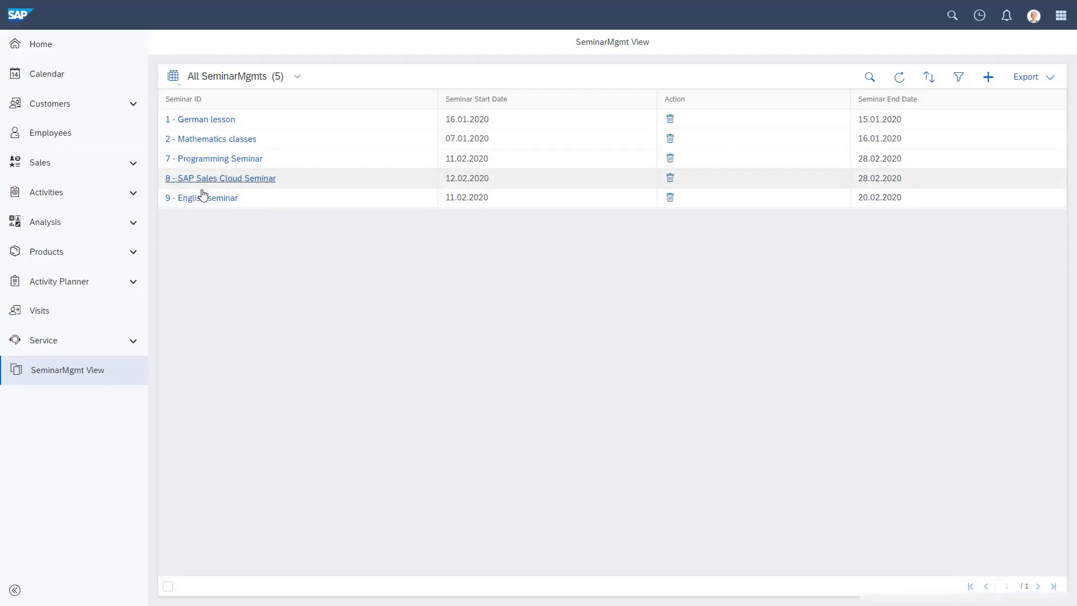
click(208, 121)
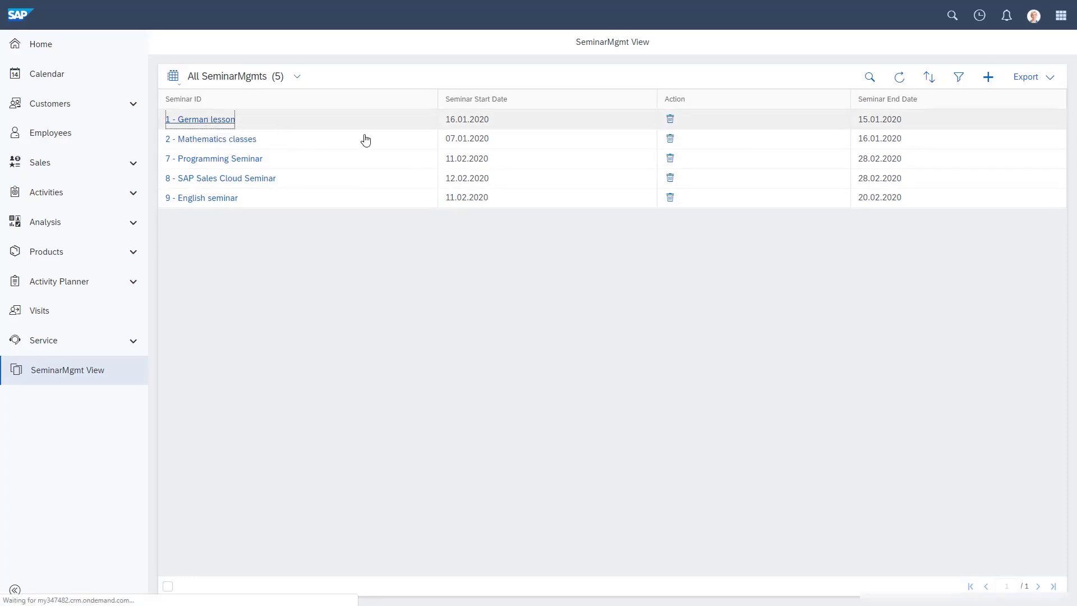
click(477, 42)
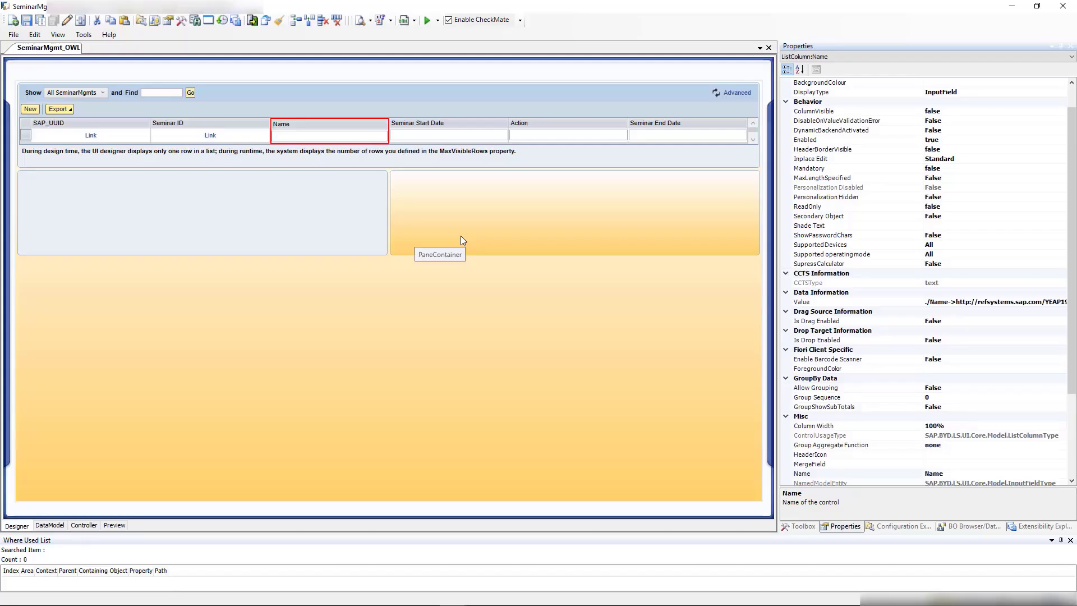
- Drag the Teacher and NumberofParticipants fields from the BO Browser onto the seminar list
click(445, 139)
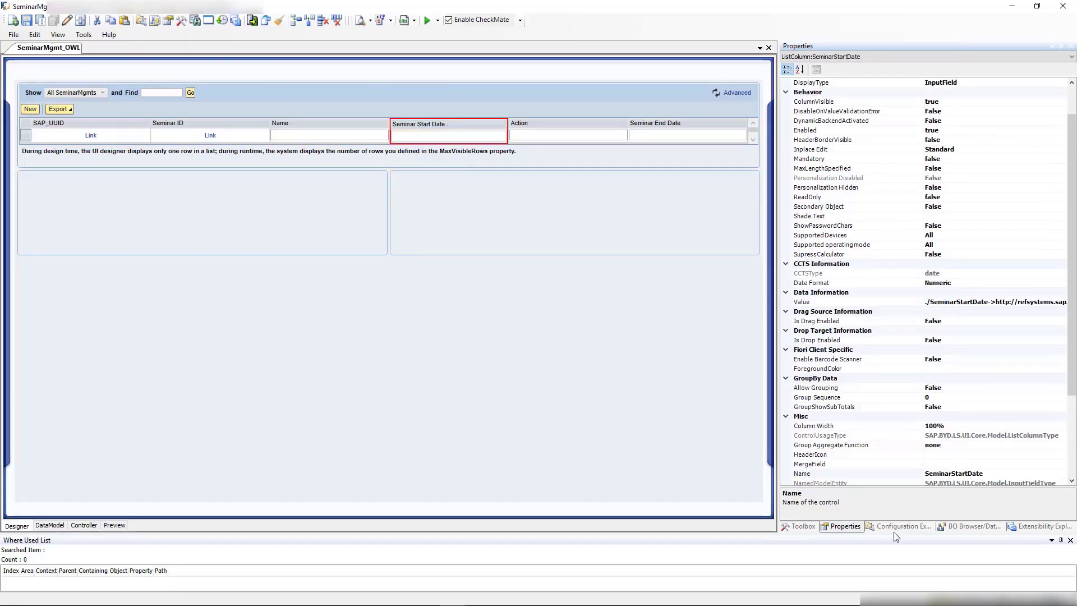
click(964, 527)
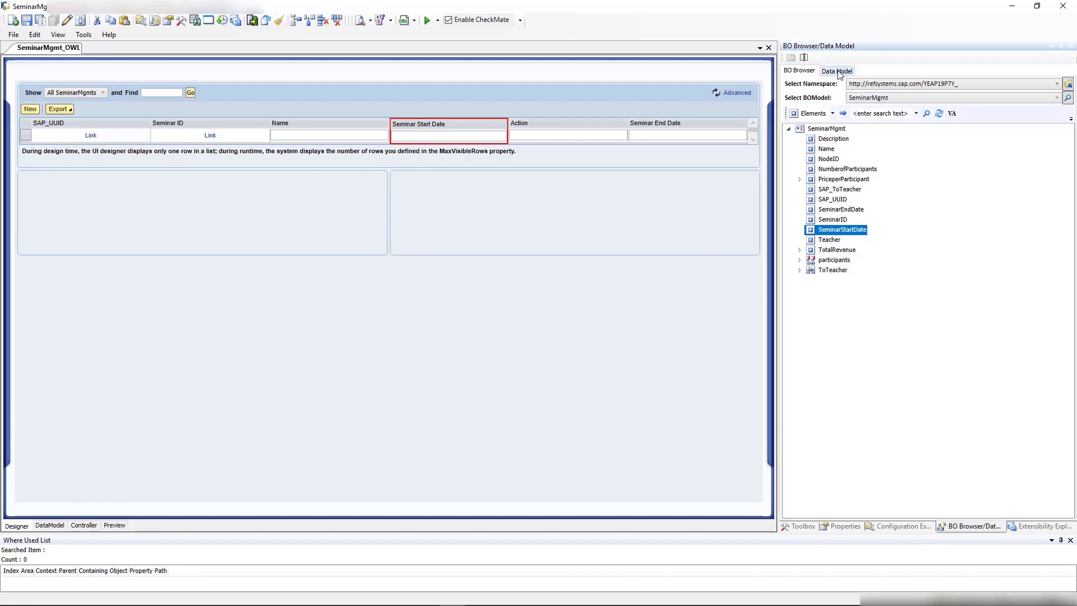
click(836, 240)
drag(837, 242, 473, 132)
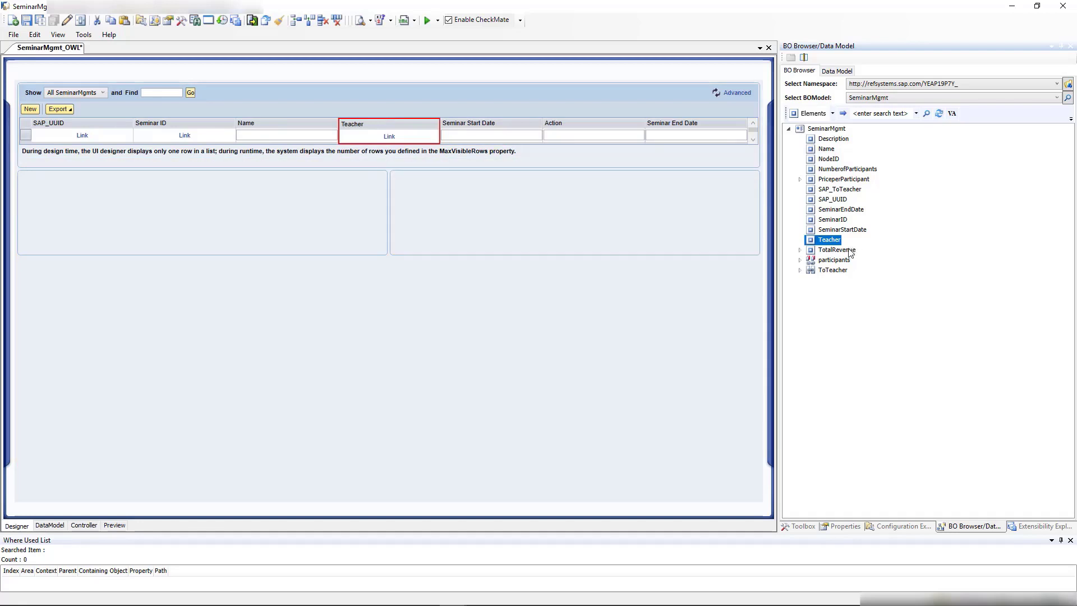
mouse_move(848, 253)
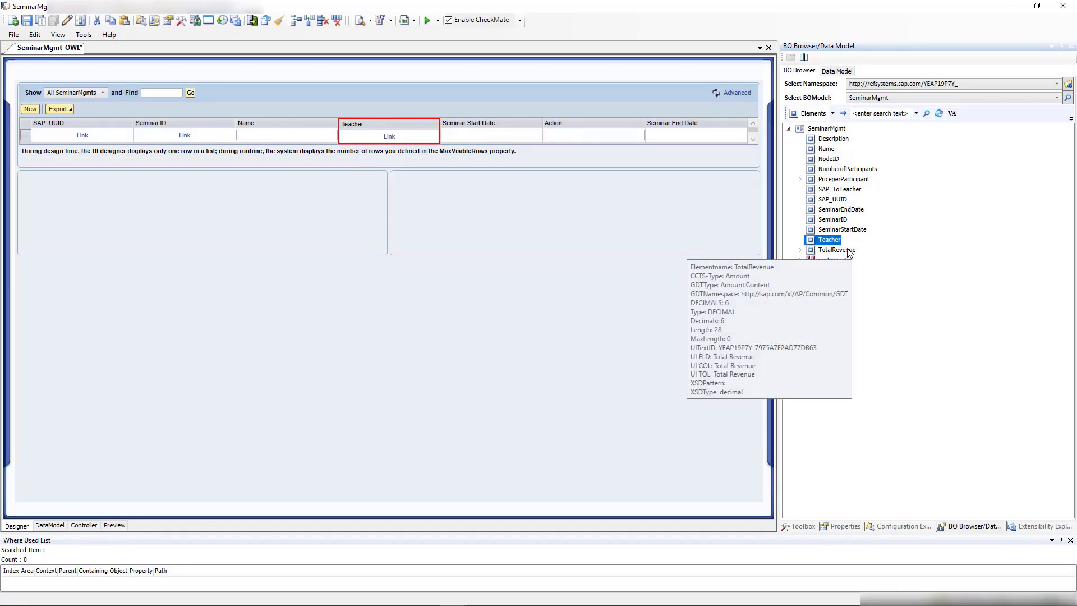
drag(853, 169, 482, 134)
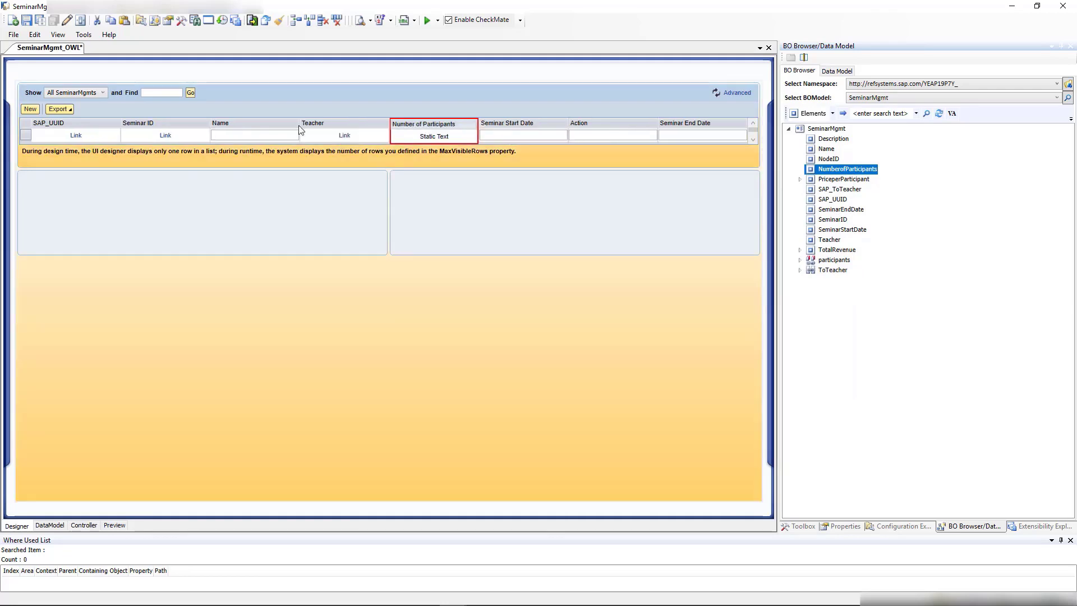
click(26, 127)
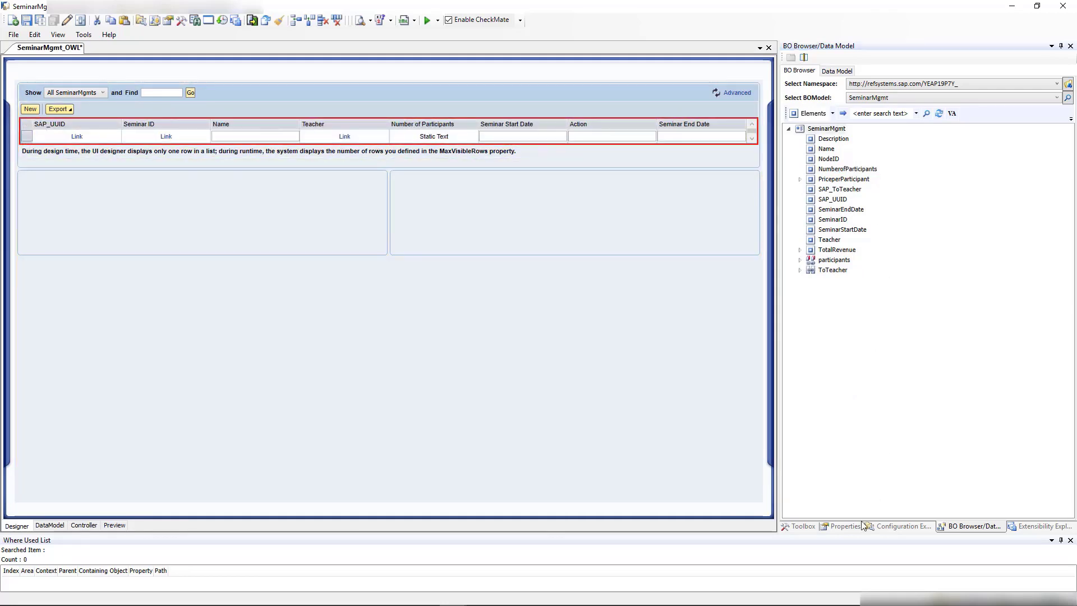
- In ListColumns, move Action to the end and Number of Participants after Seminar End Date
click(852, 526)
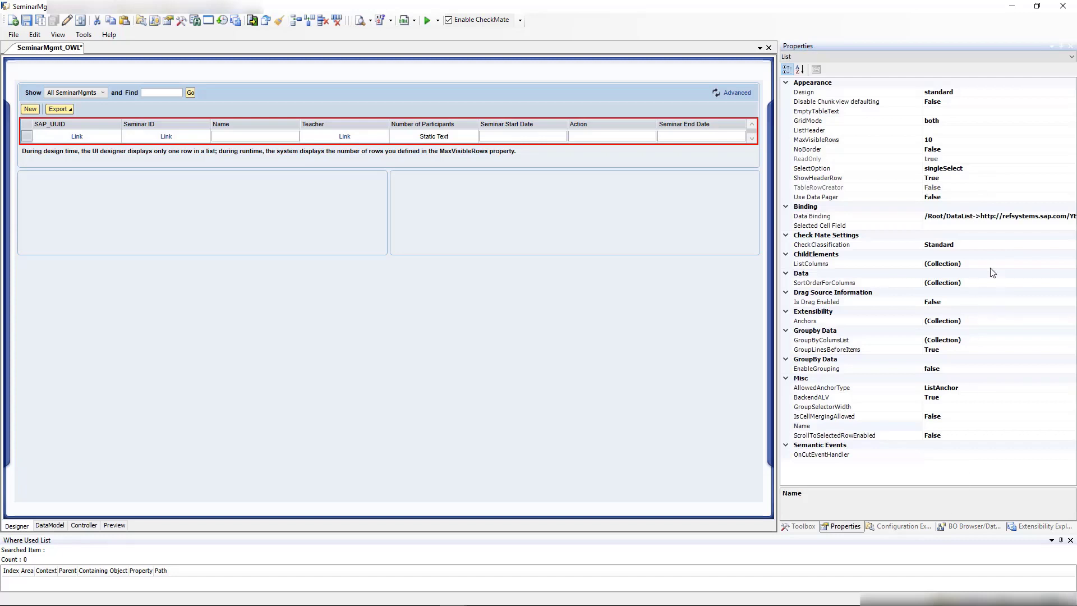
click(961, 264)
click(1071, 263)
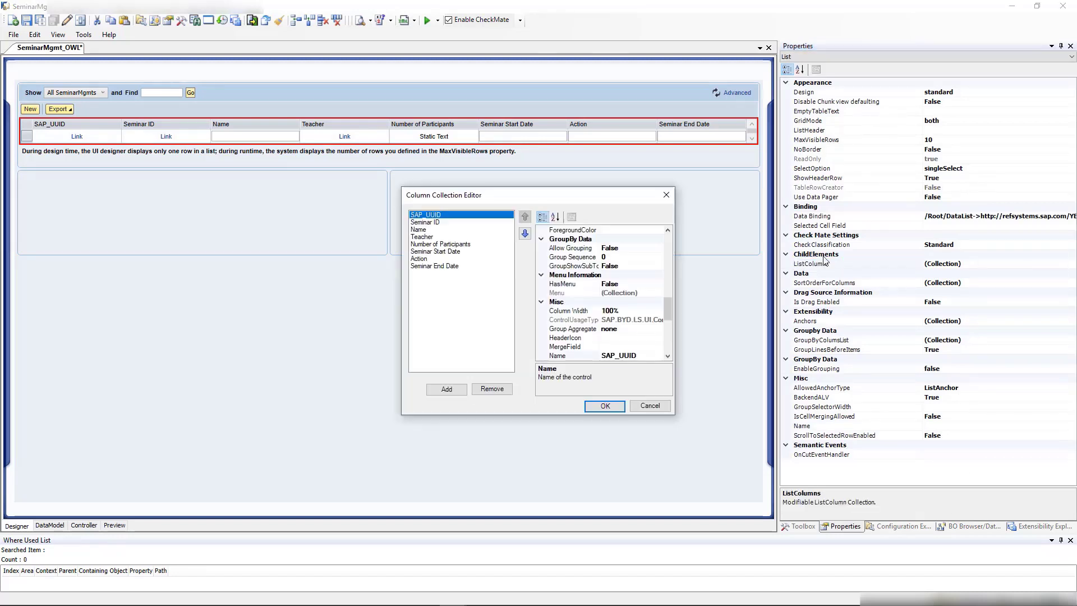
click(418, 259)
click(525, 233)
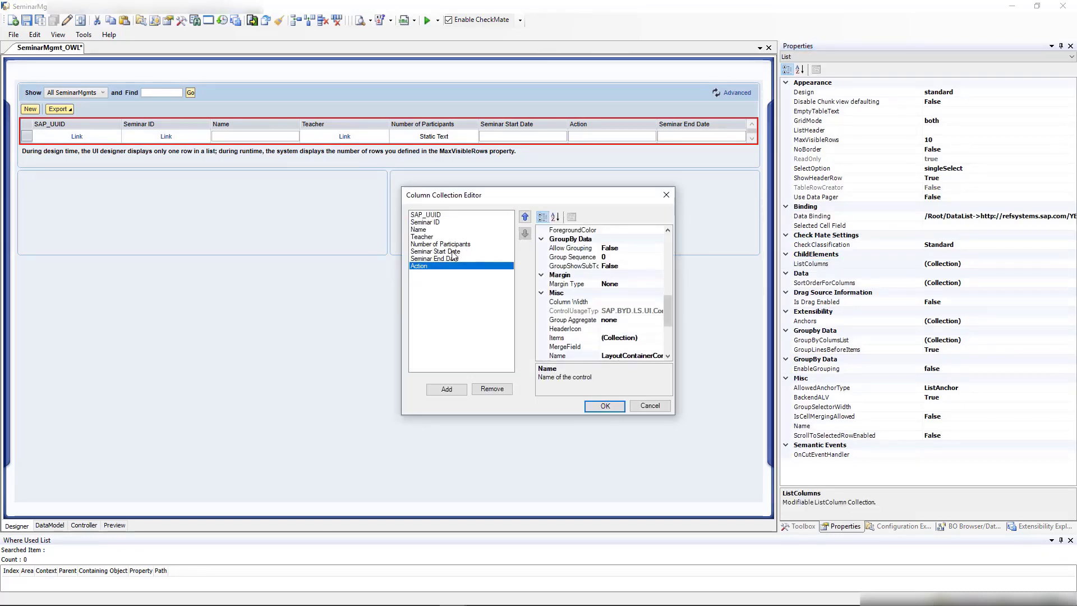
click(456, 245)
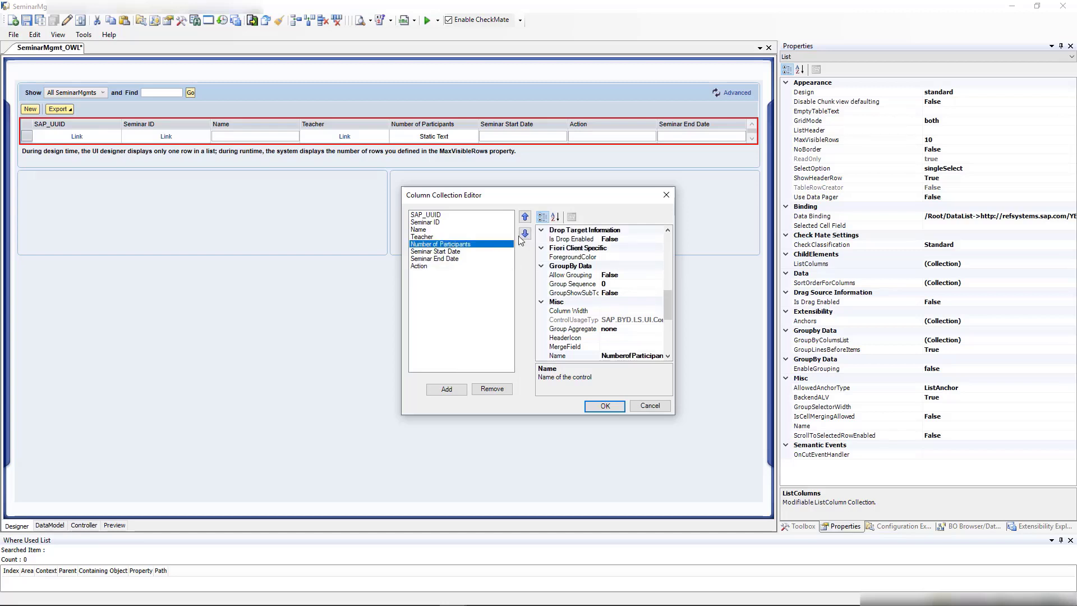
click(525, 233)
click(525, 234)
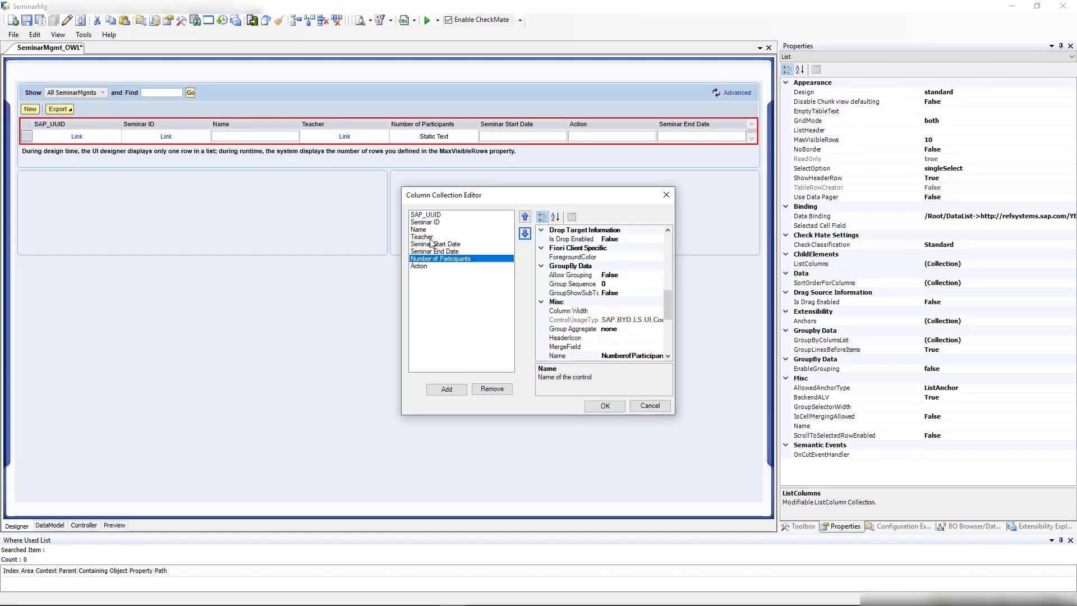
click(430, 238)
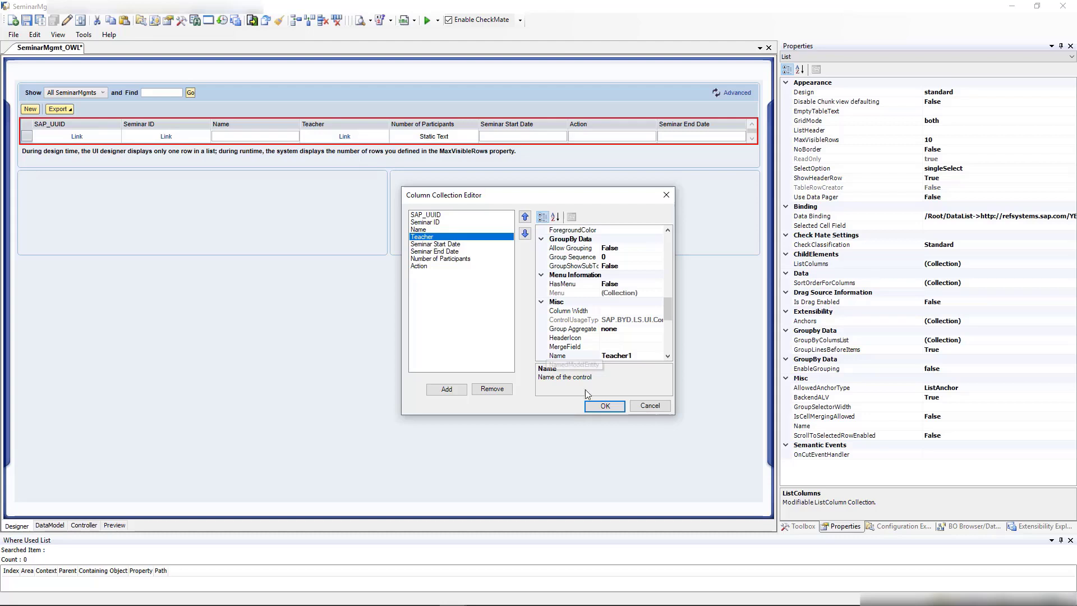
click(603, 405)
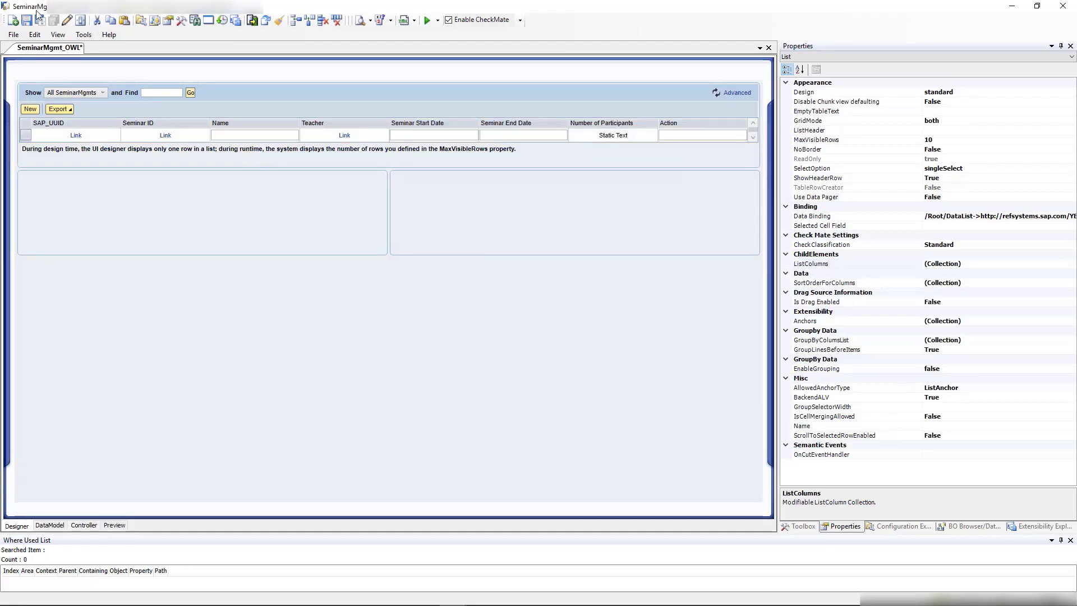
- Save the layout and review the seminar list in Cloud for Customer, toggling the filter
click(40, 20)
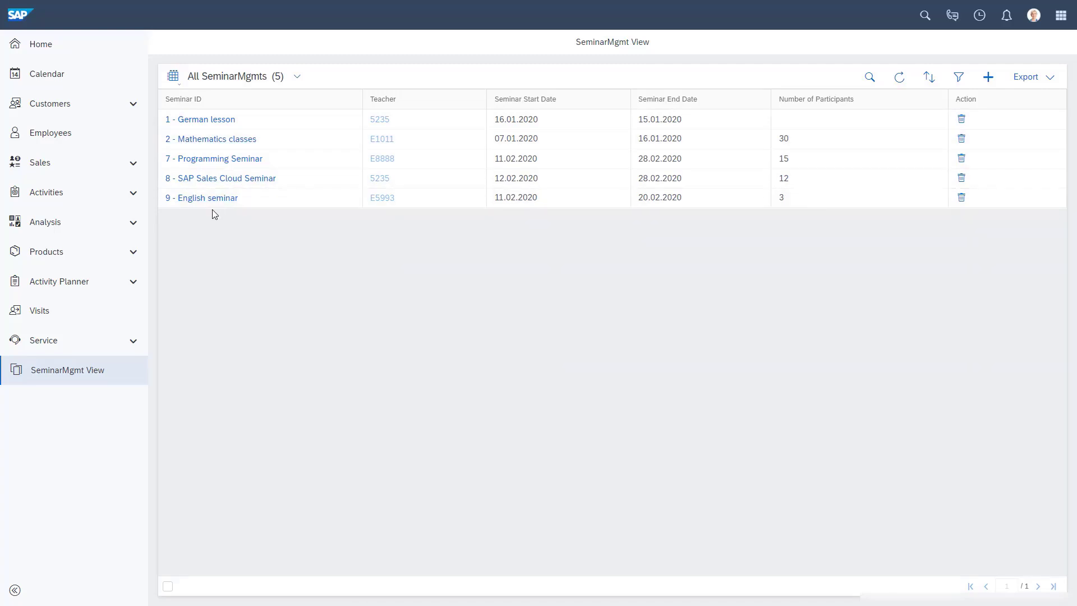
click(958, 77)
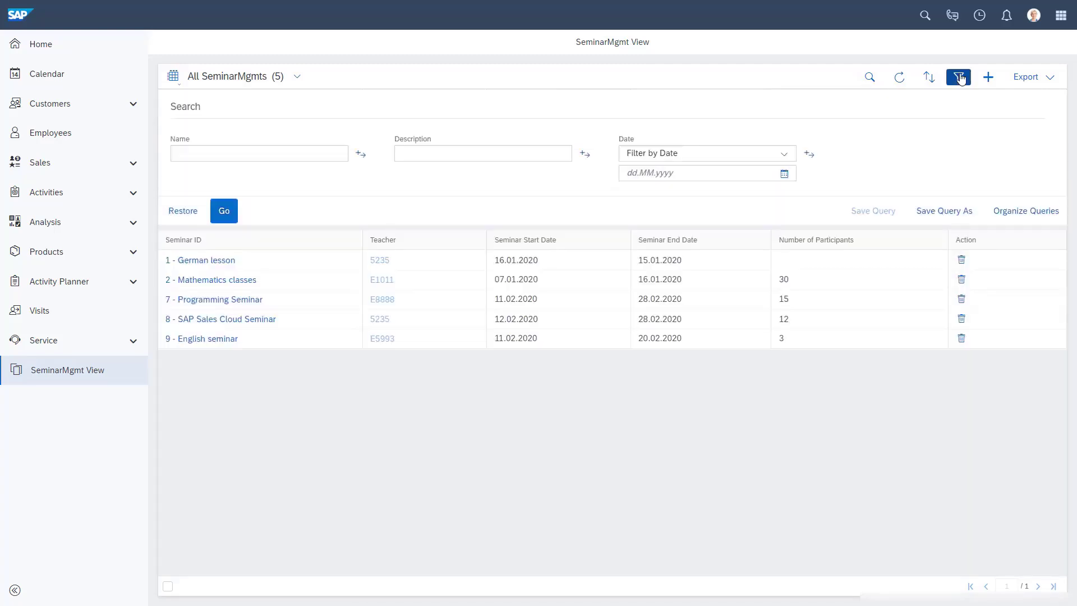
click(958, 77)
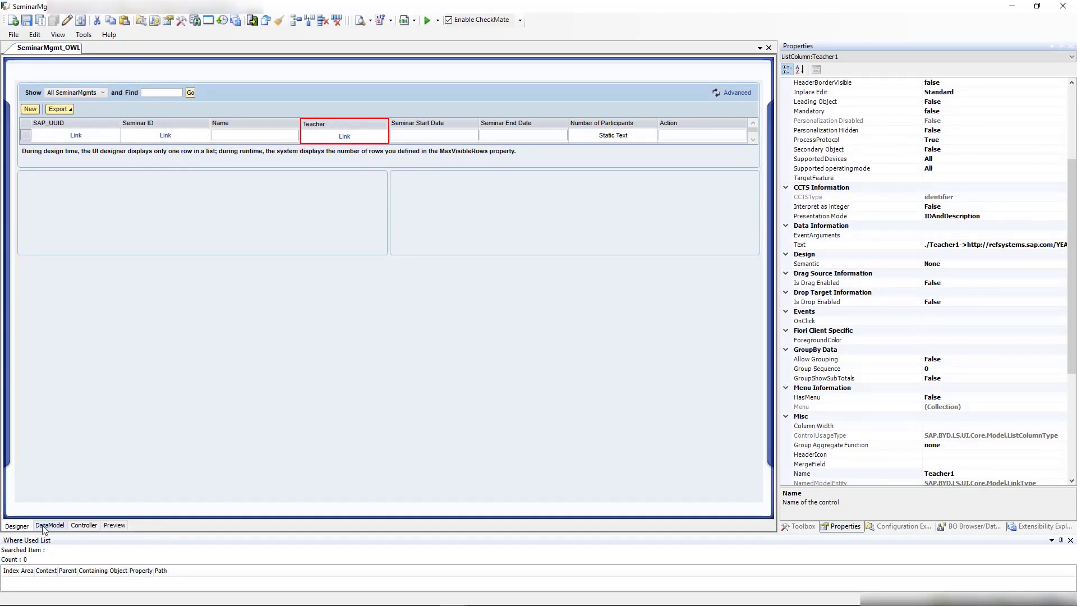
- Inspect the Teacher and Teacher1 bindings and select the Teacher1 data field
click(49, 526)
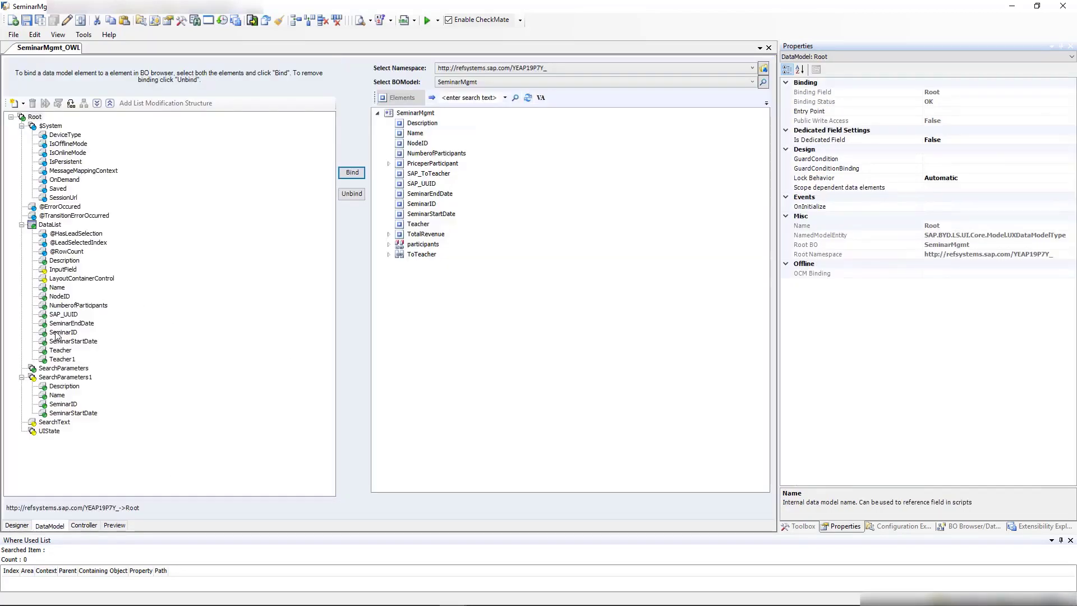
click(58, 350)
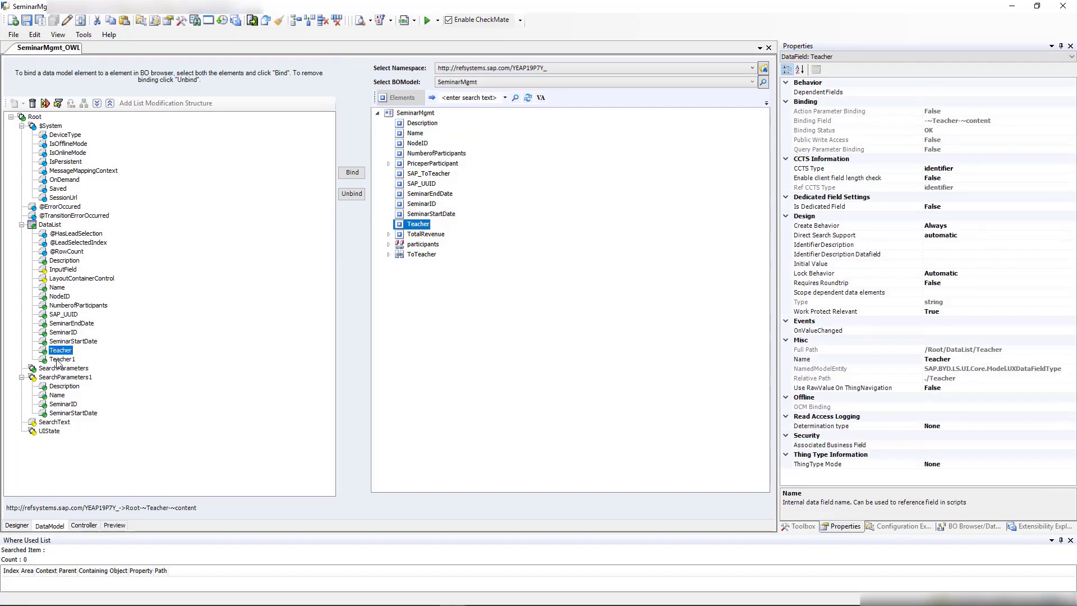
click(59, 359)
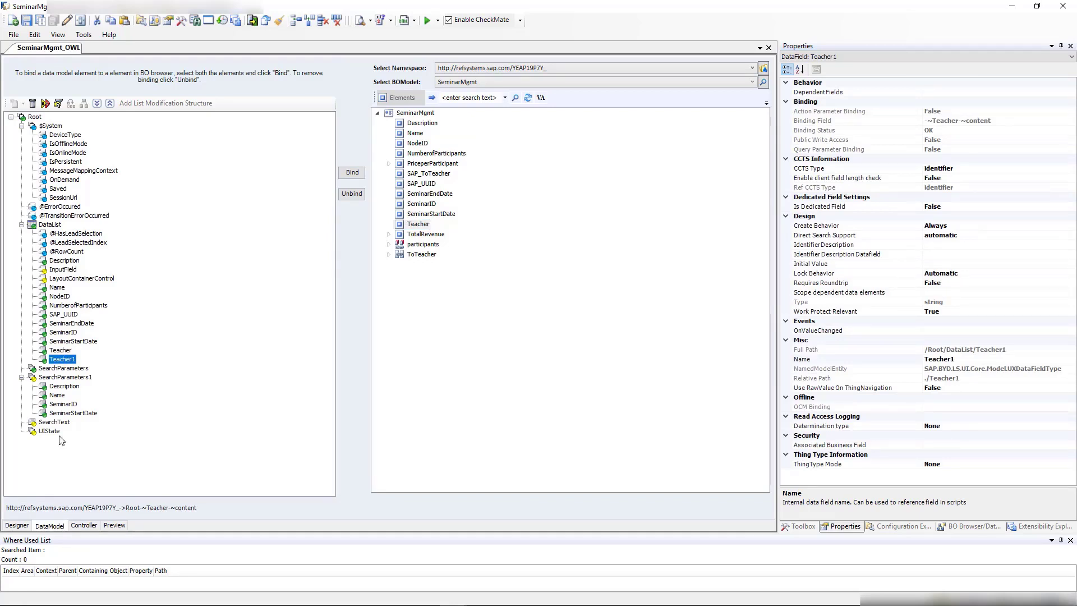
click(16, 525)
click(337, 130)
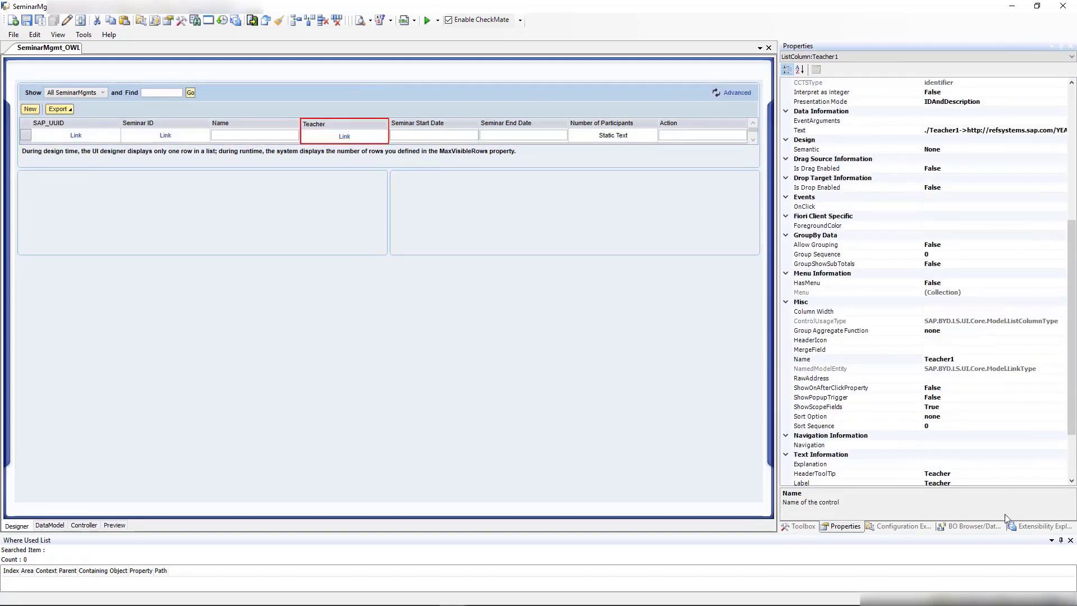
click(973, 526)
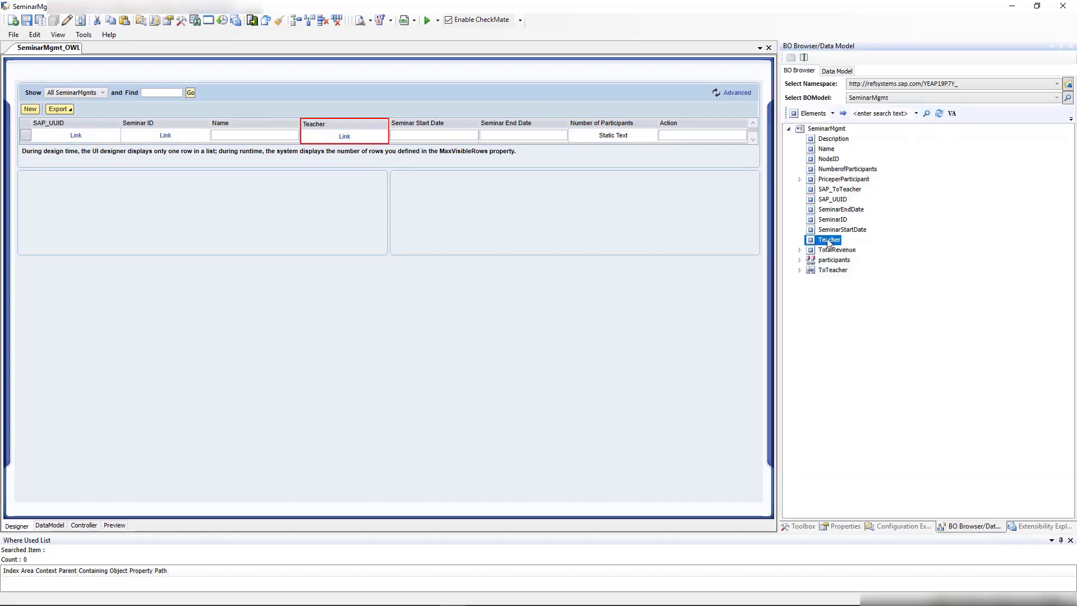
click(838, 71)
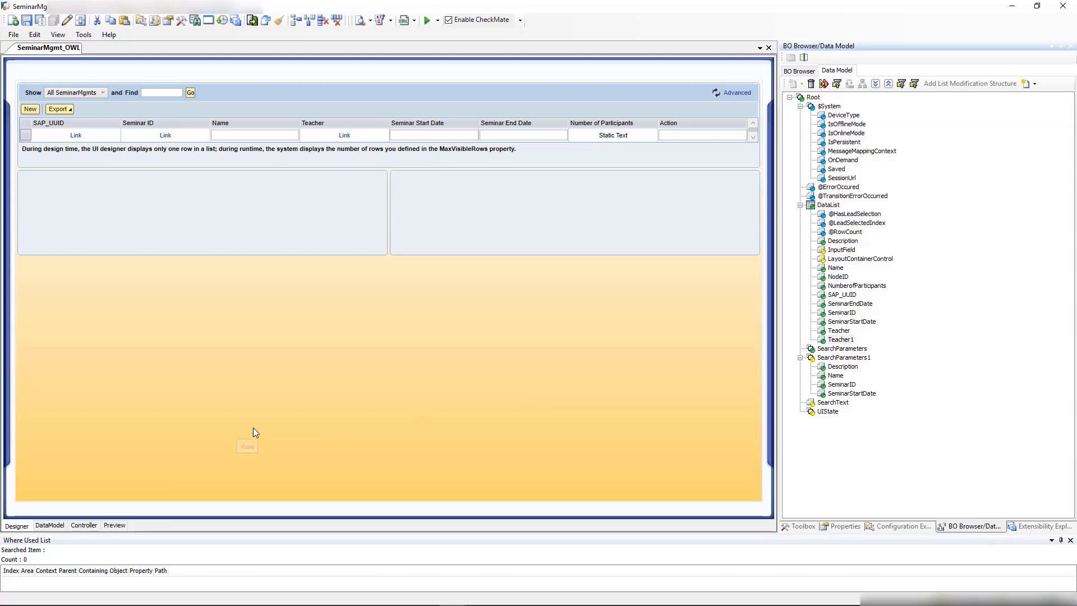
click(56, 525)
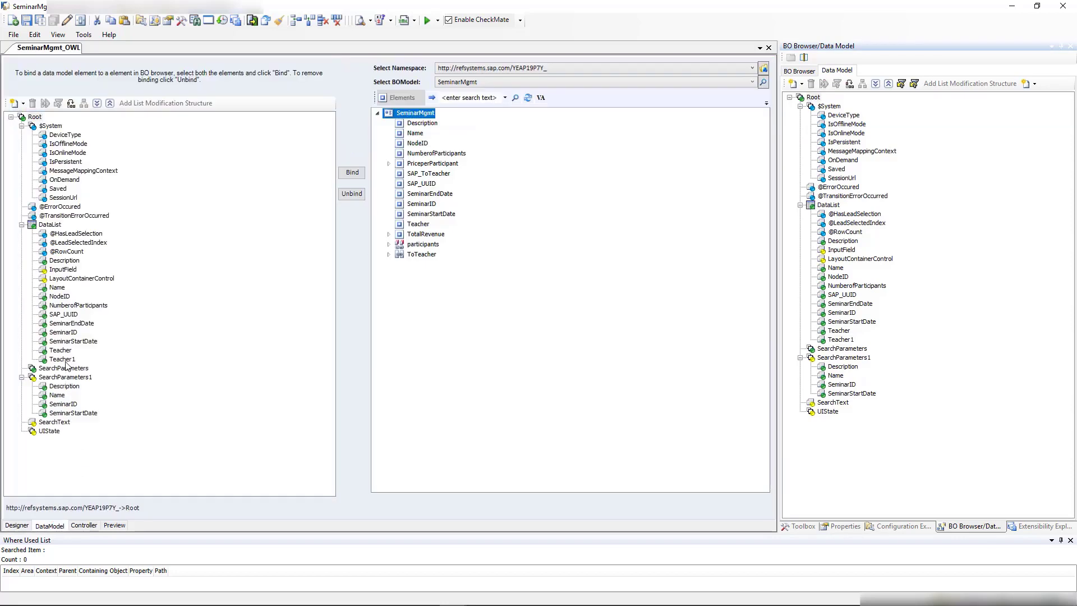
click(66, 362)
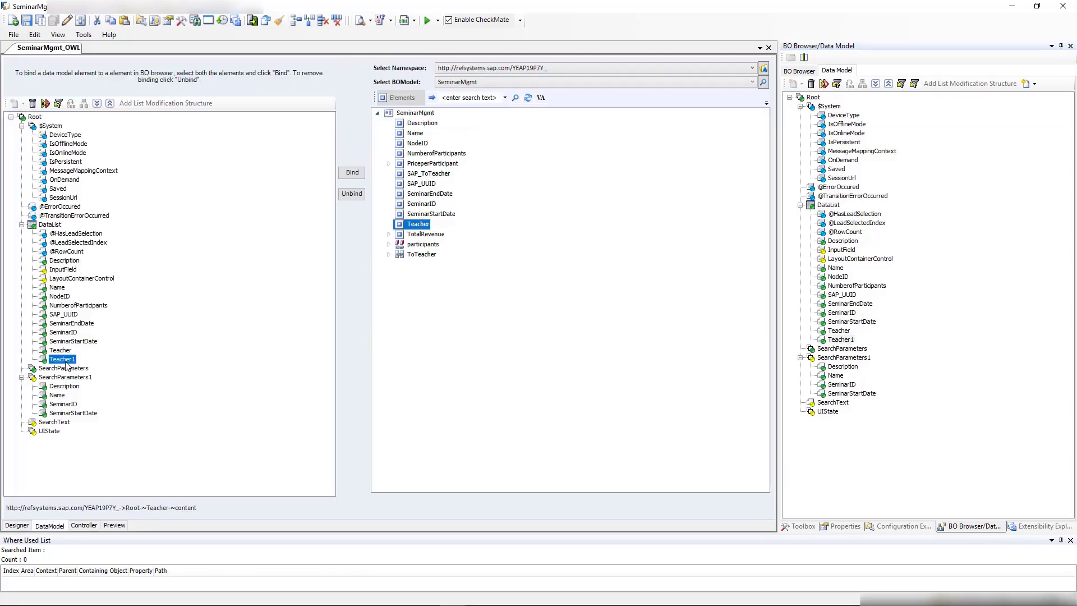
- Set Teacher1's ThingType Mode to Static with thing type COD_EMPLOYEES, and save
click(844, 526)
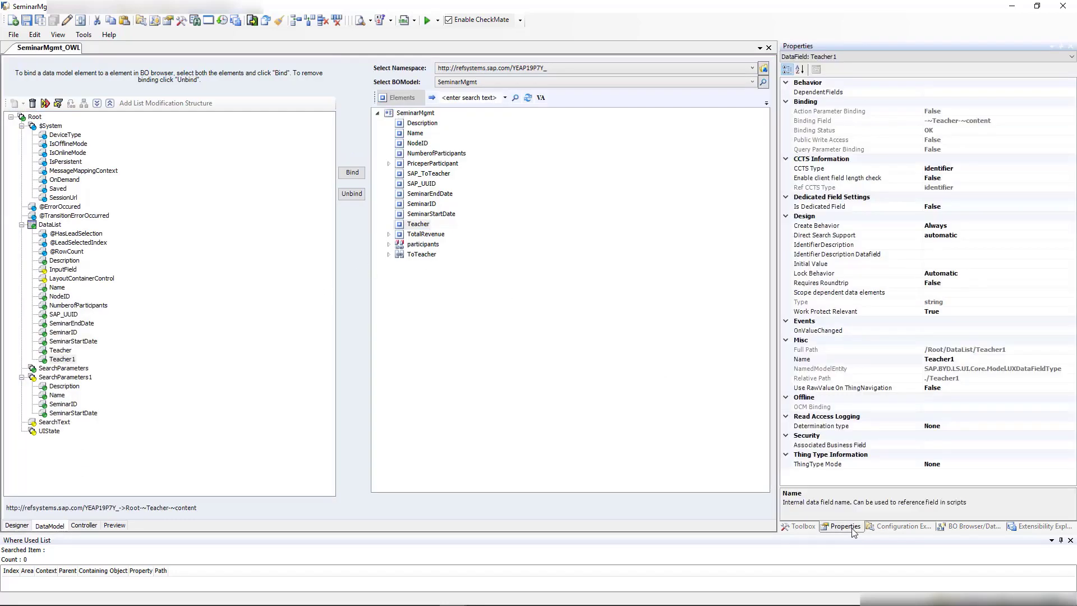
click(970, 464)
click(1070, 464)
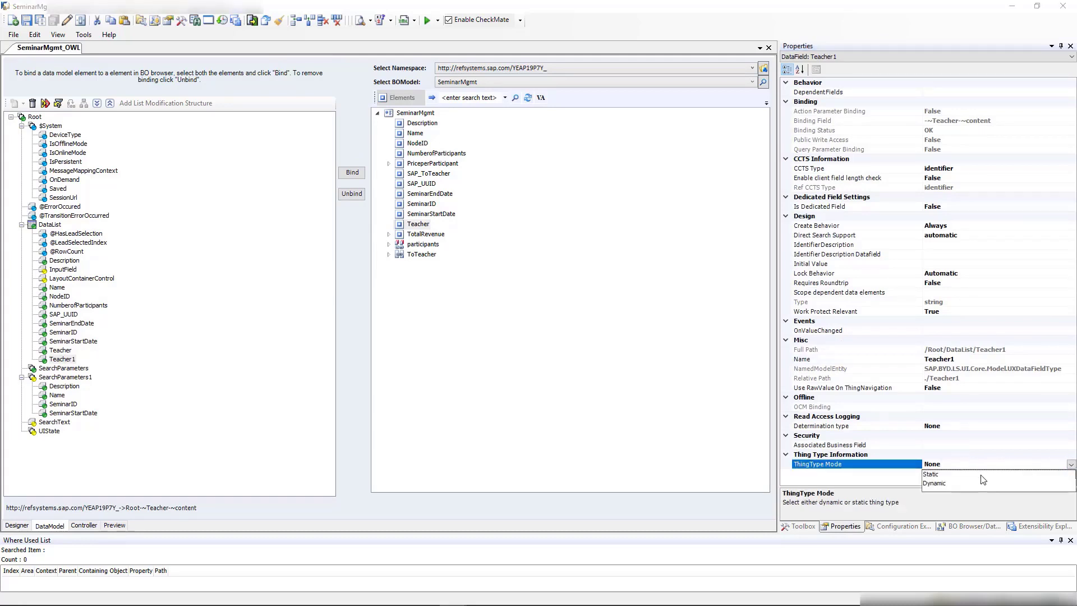
click(982, 475)
click(1062, 464)
click(1070, 464)
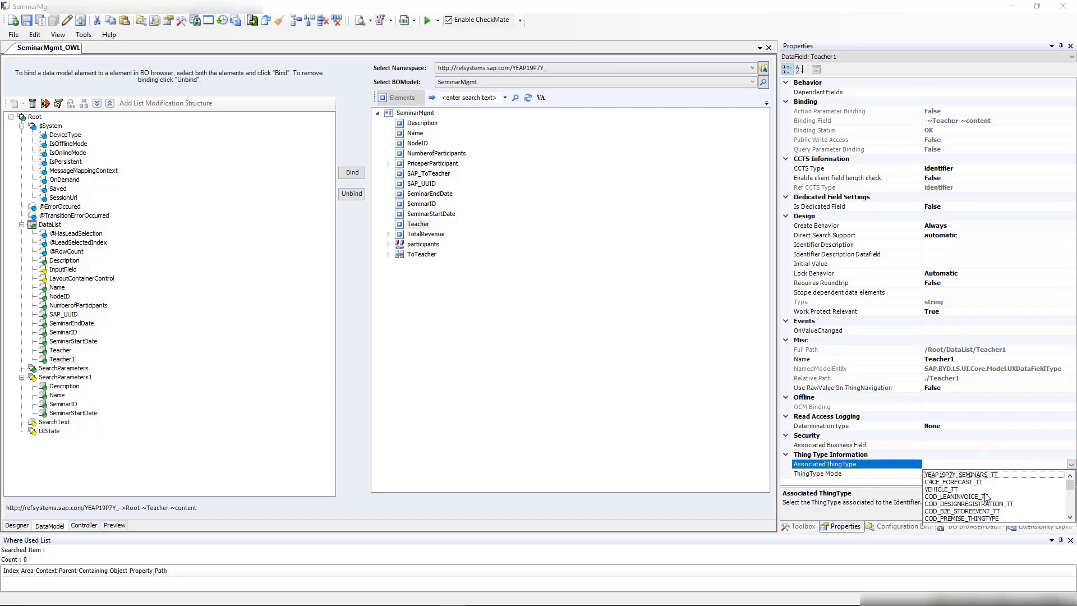
scroll(985, 497, down, 1)
scroll(991, 501, down, 8)
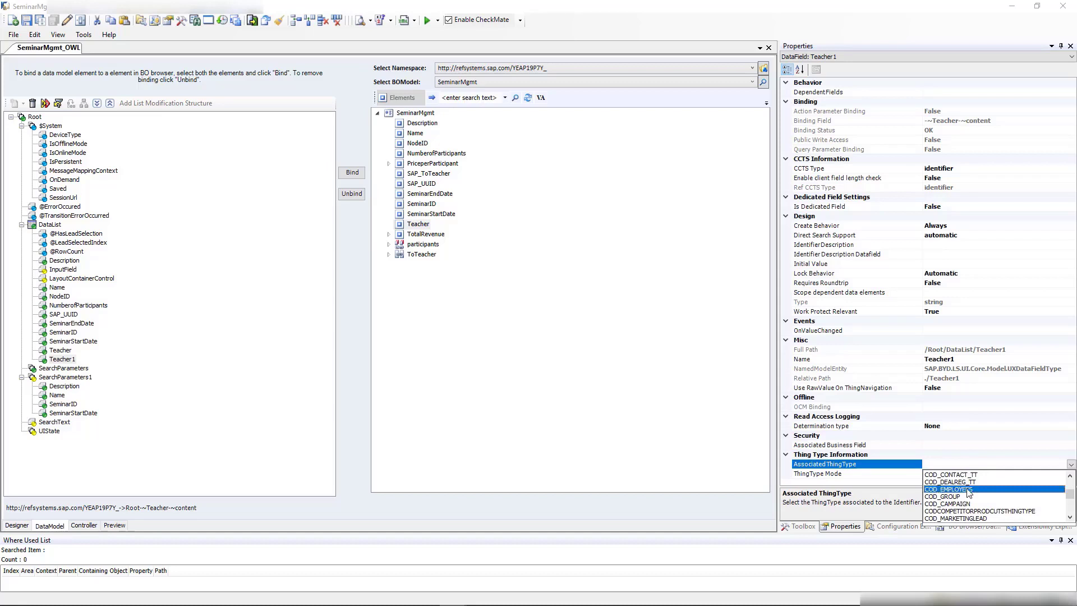
click(970, 488)
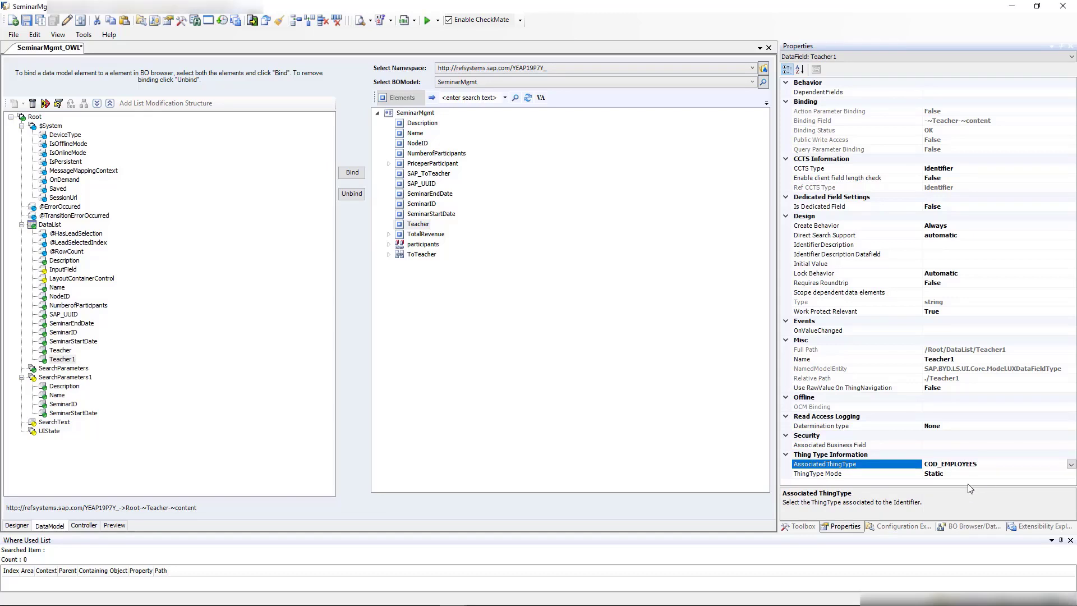
click(42, 24)
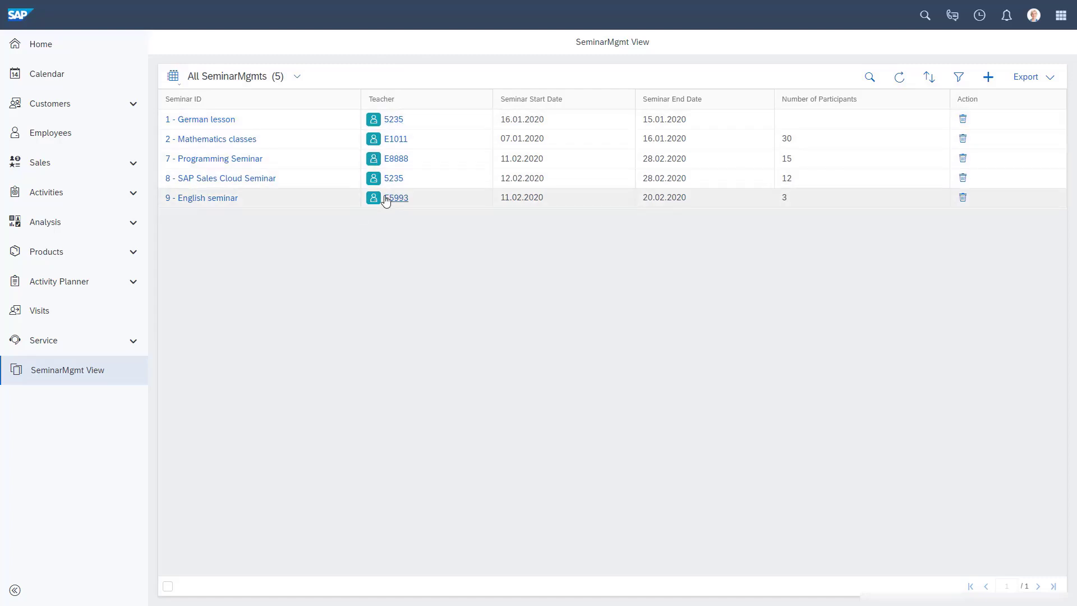
- Open a teacher's Employee record, confirm it holds no data, and return to the seminar list
click(394, 120)
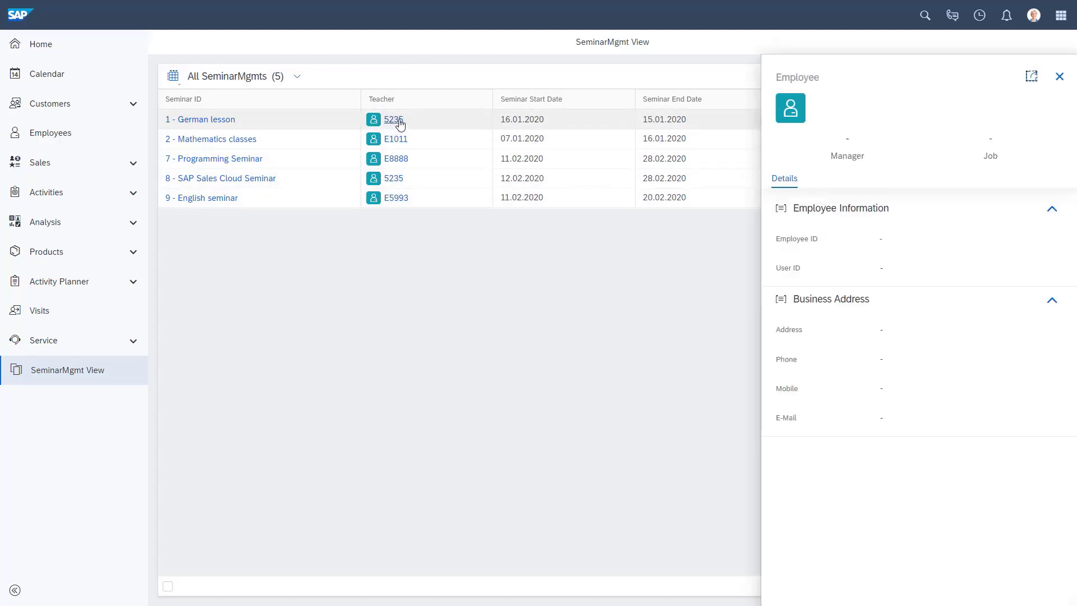
click(1032, 77)
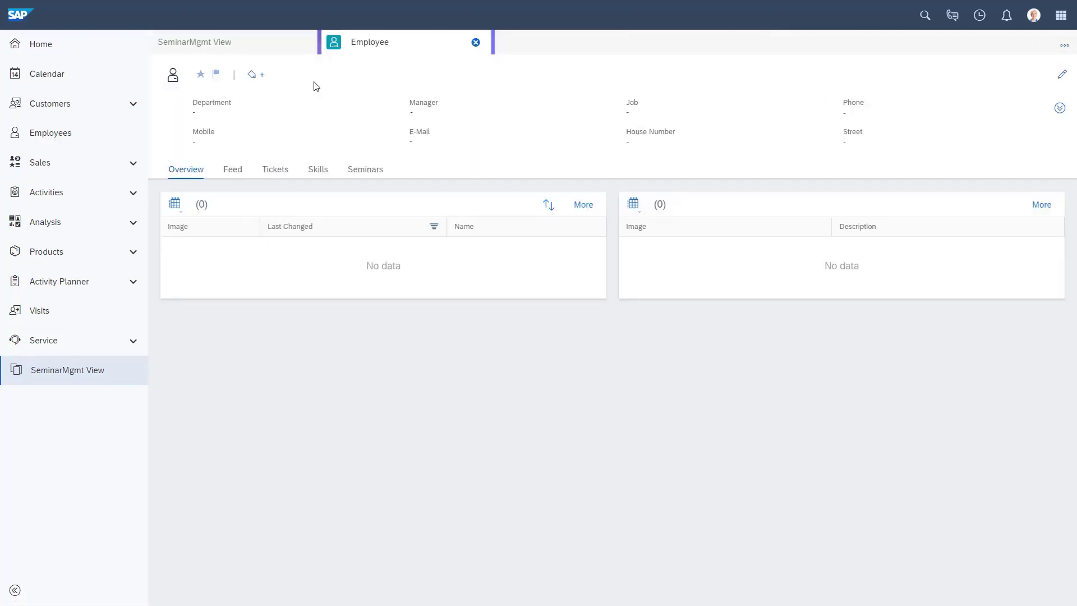
click(236, 50)
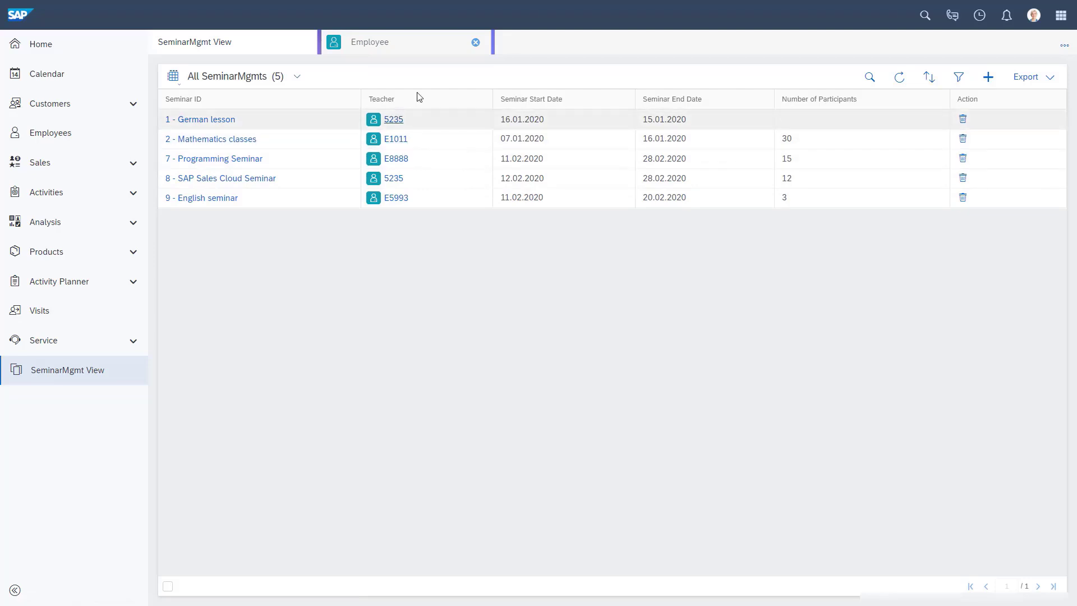
click(432, 50)
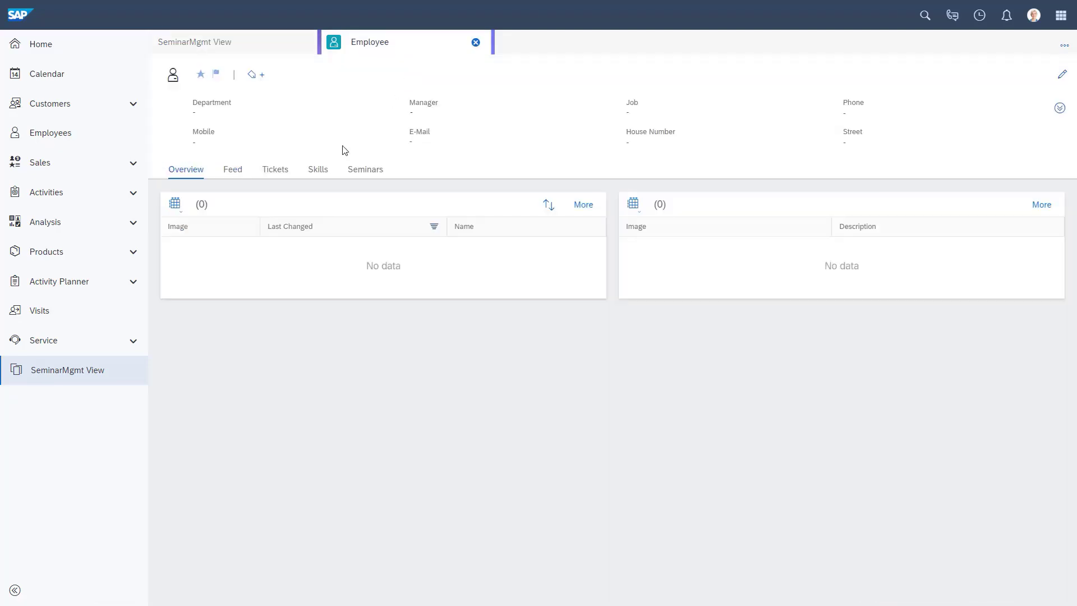
click(240, 48)
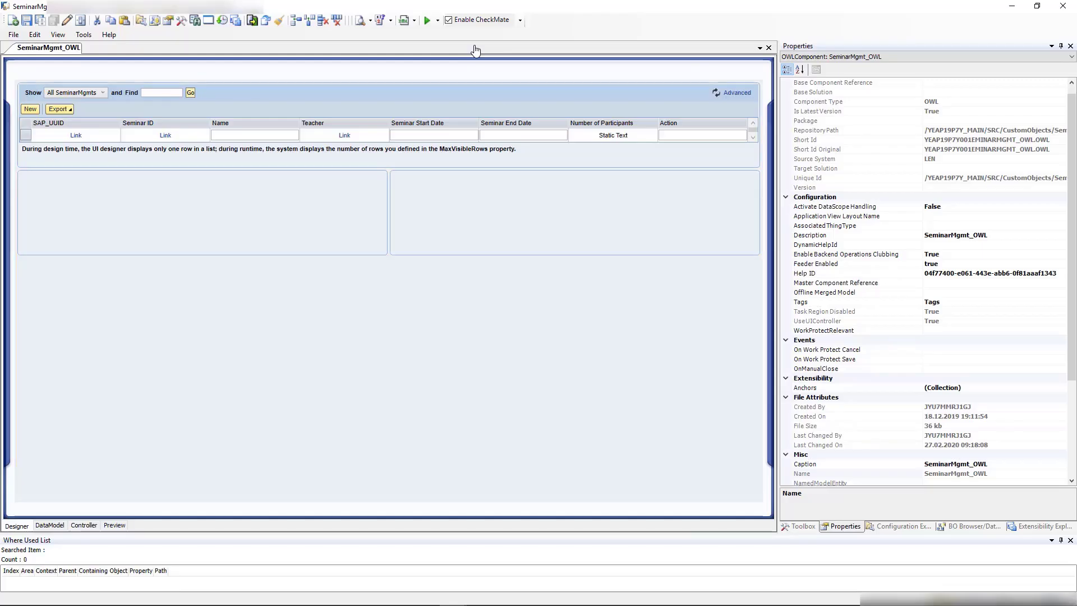
- Drag the ToTeacher association's UUID field into the list right after Seminar ID
click(972, 527)
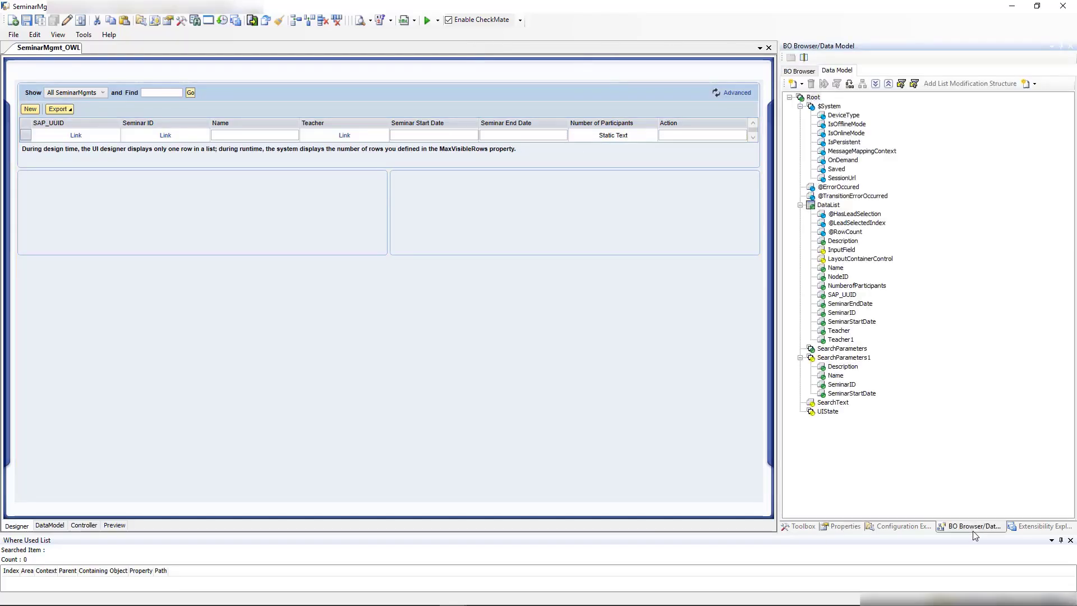
click(799, 71)
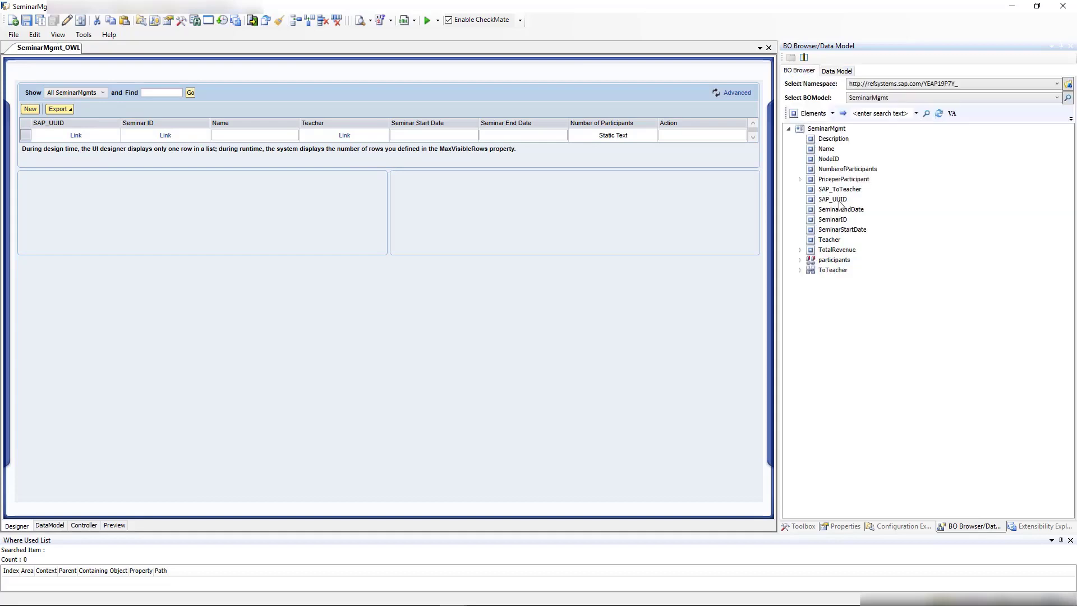
click(800, 271)
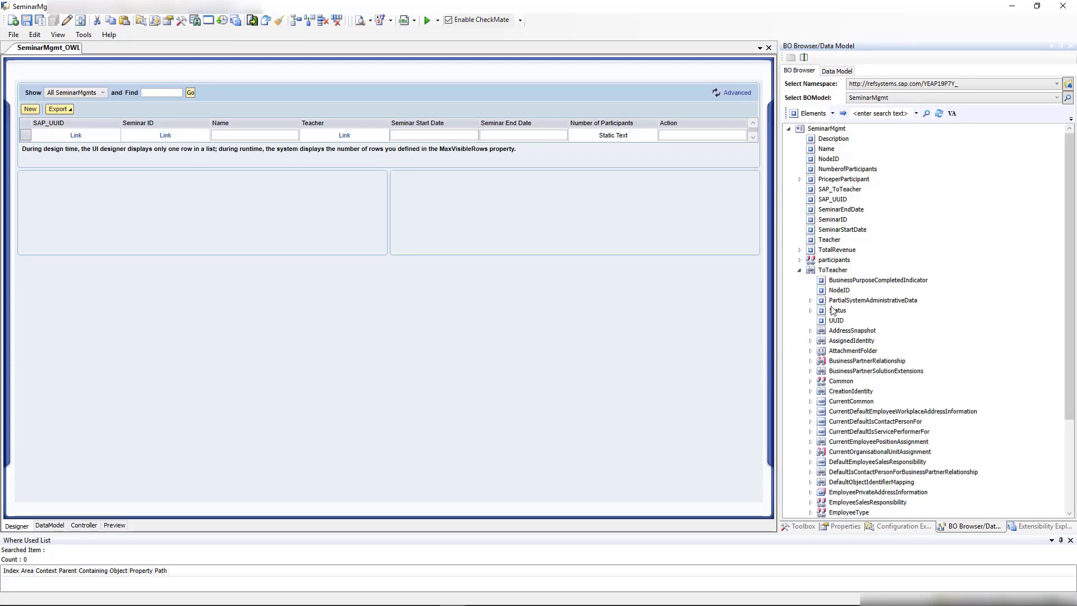
click(834, 322)
drag(836, 324, 222, 126)
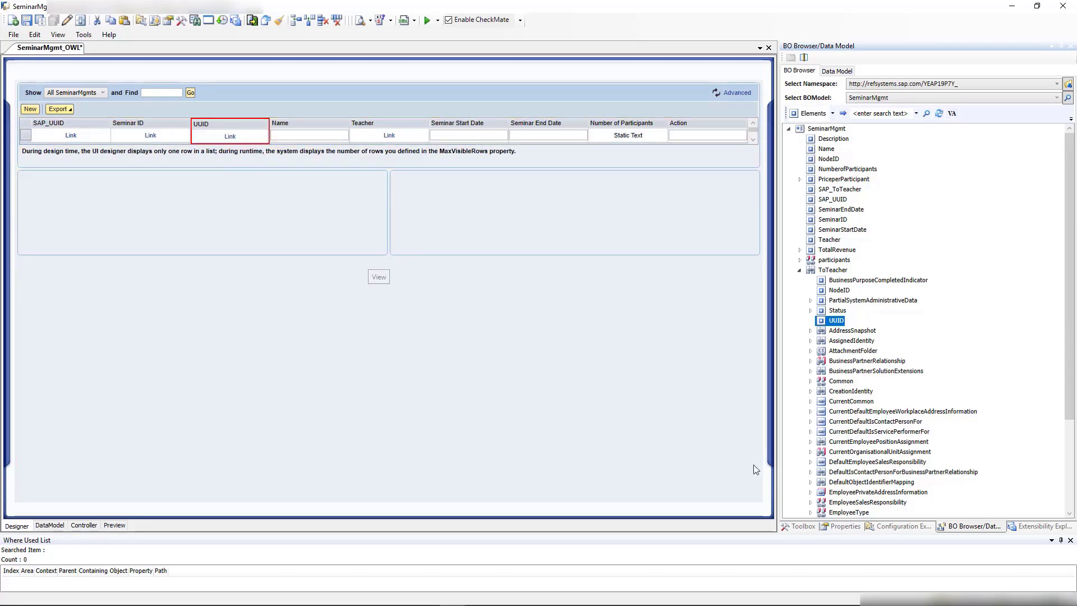
- Set the UUID field's ThingType Mode to Static with thing type COD_EMPLOYEES, and save
click(48, 526)
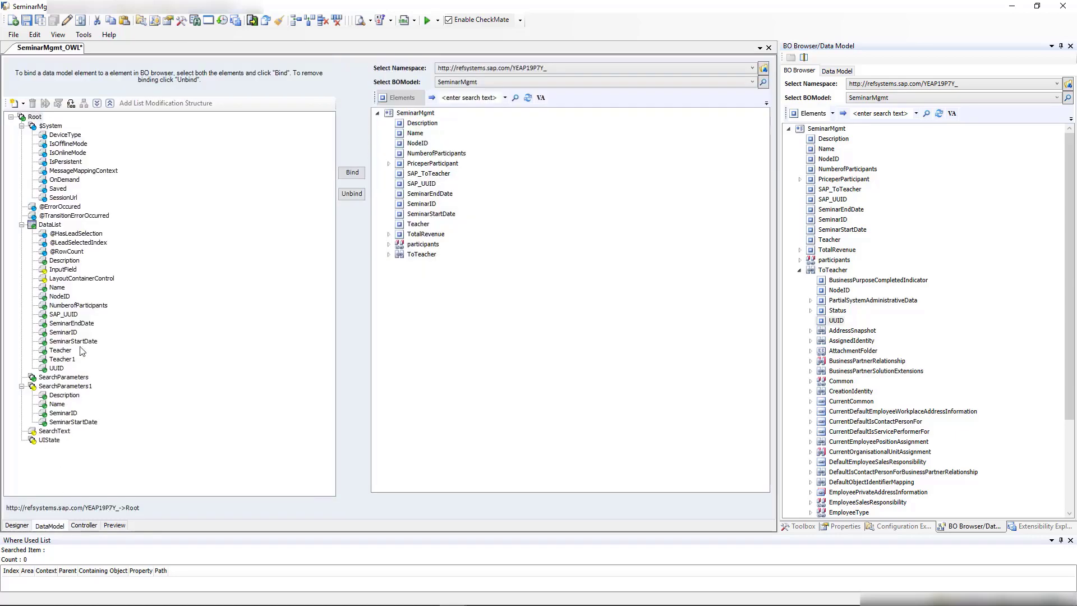
click(63, 368)
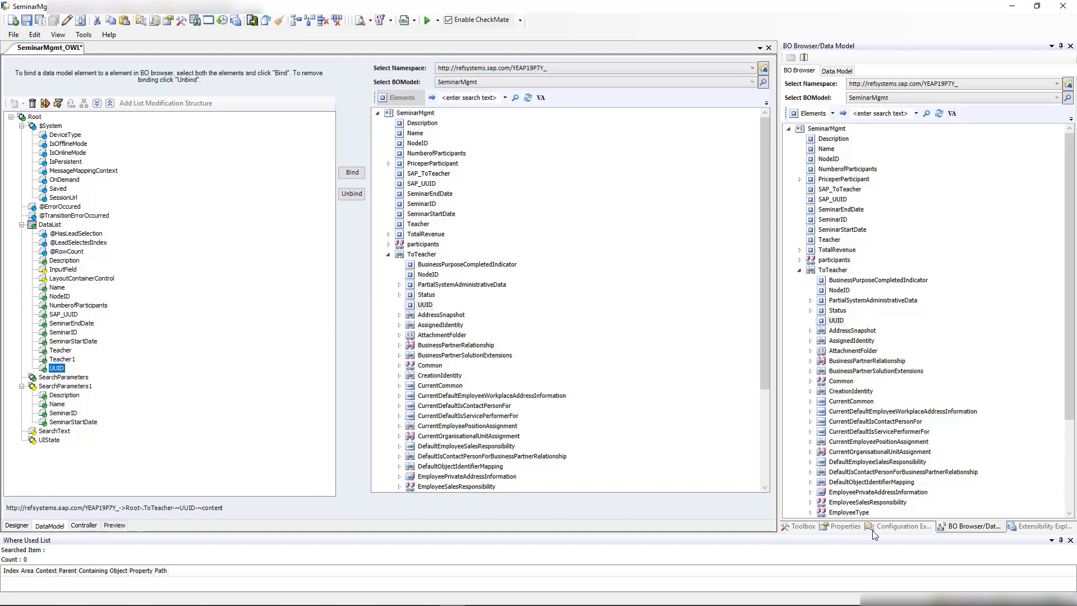
click(857, 527)
click(1005, 464)
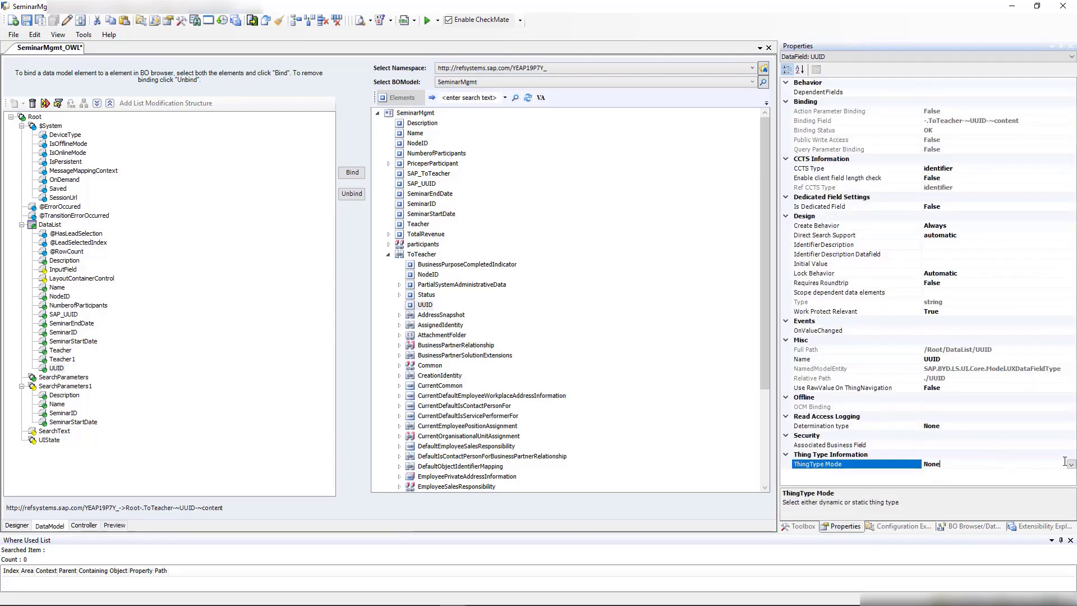
click(1004, 464)
click(954, 474)
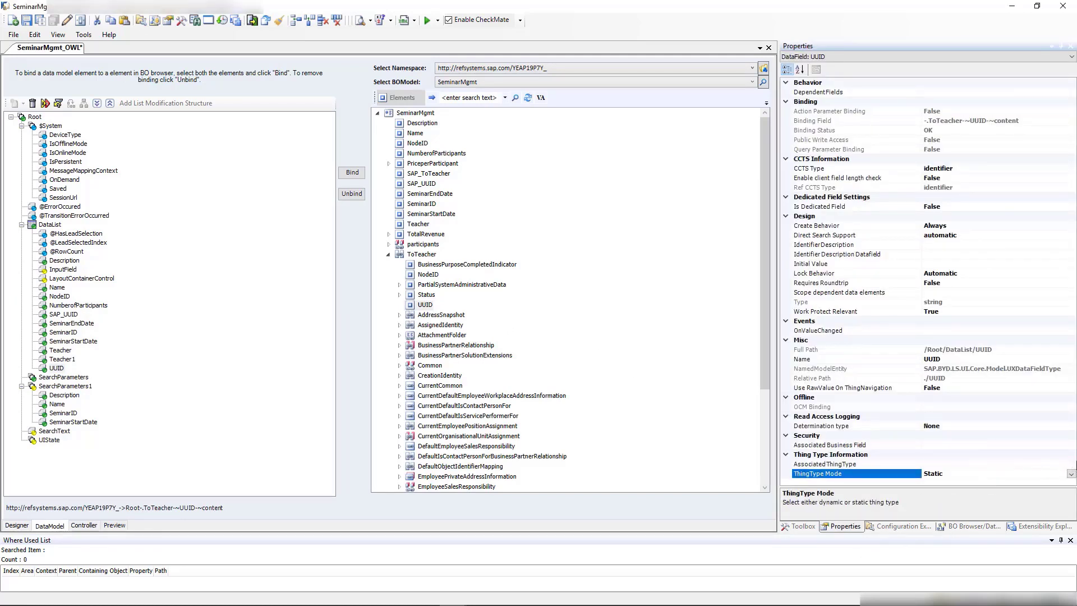
click(1071, 465)
click(1071, 465)
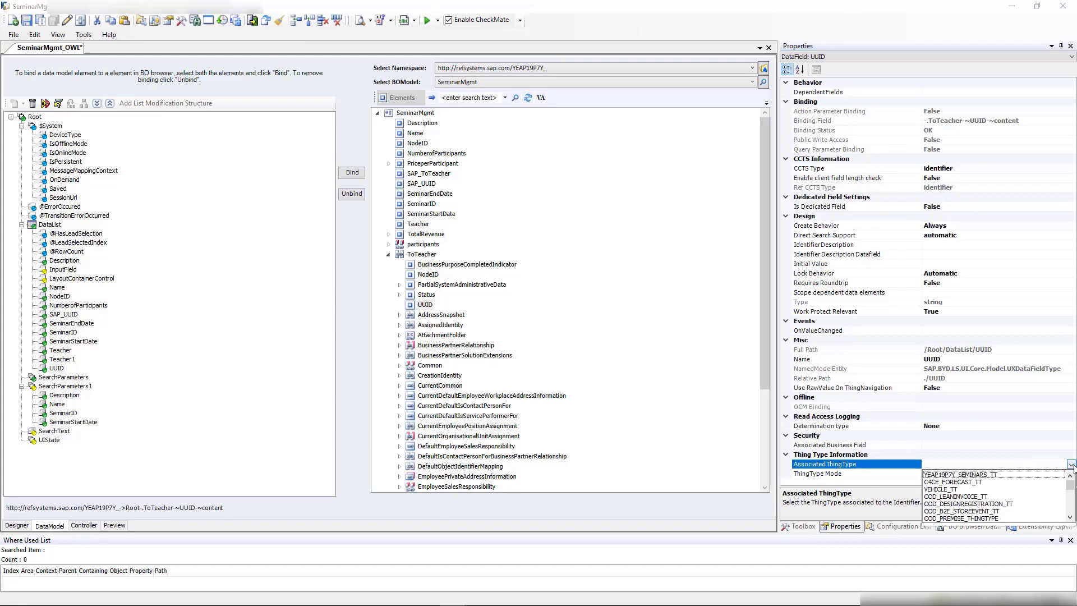
scroll(983, 506, down, 6)
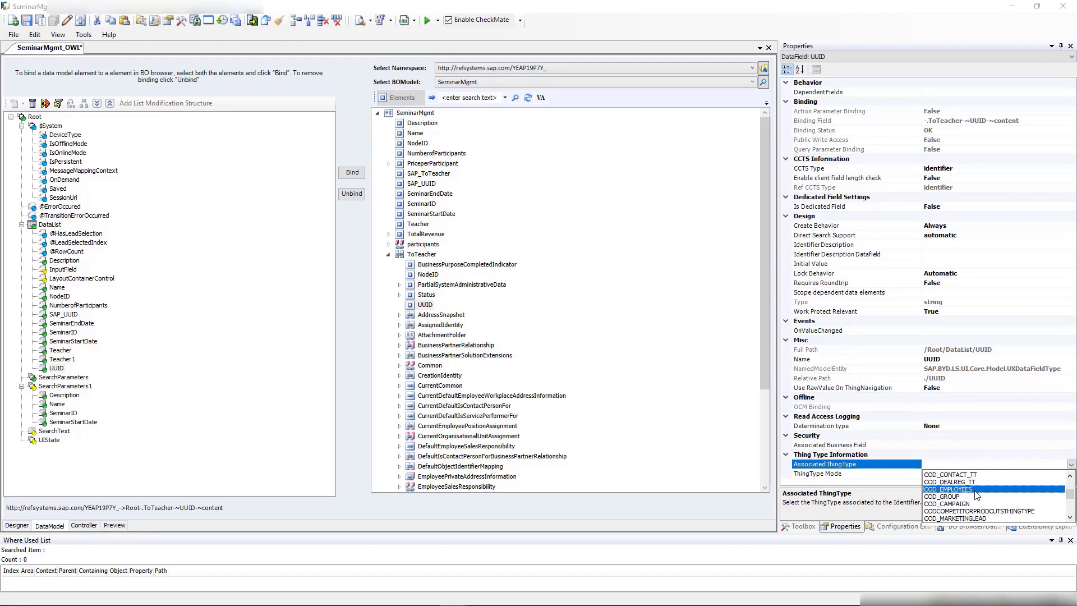
click(947, 494)
click(39, 21)
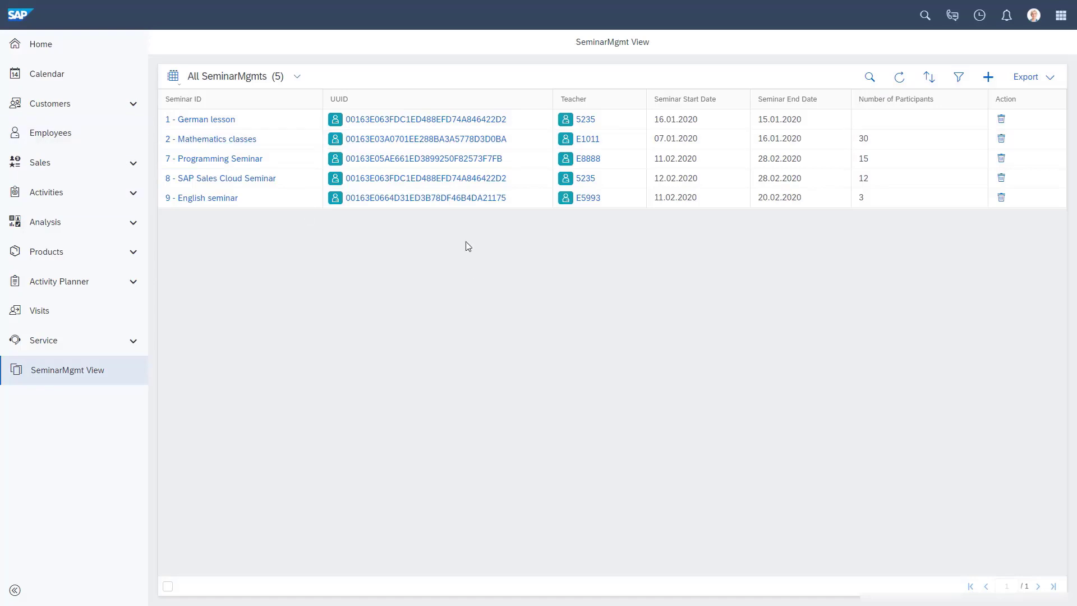
click(451, 199)
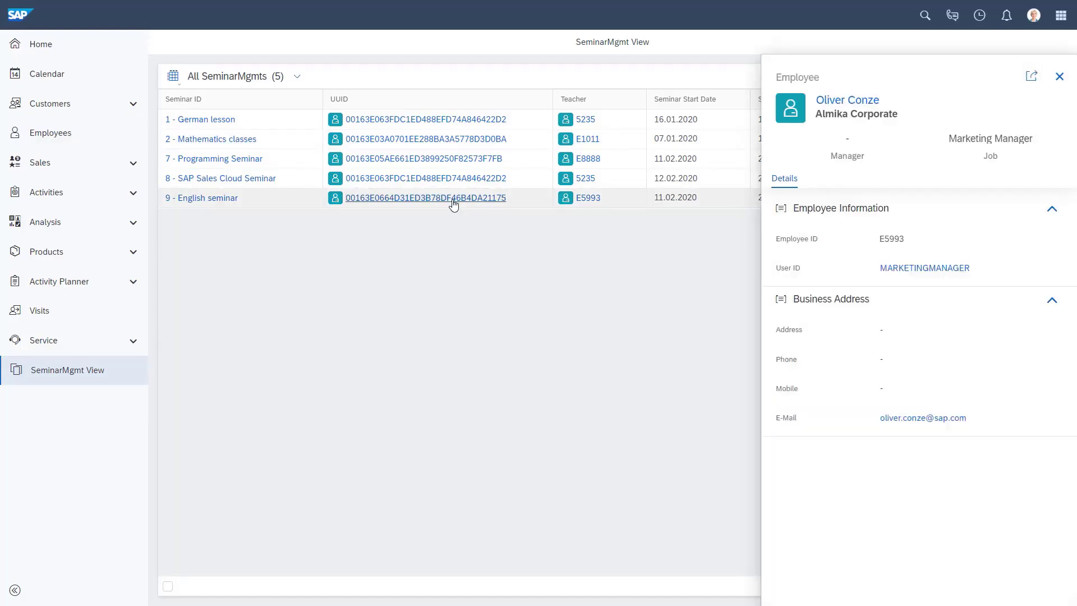
click(1031, 79)
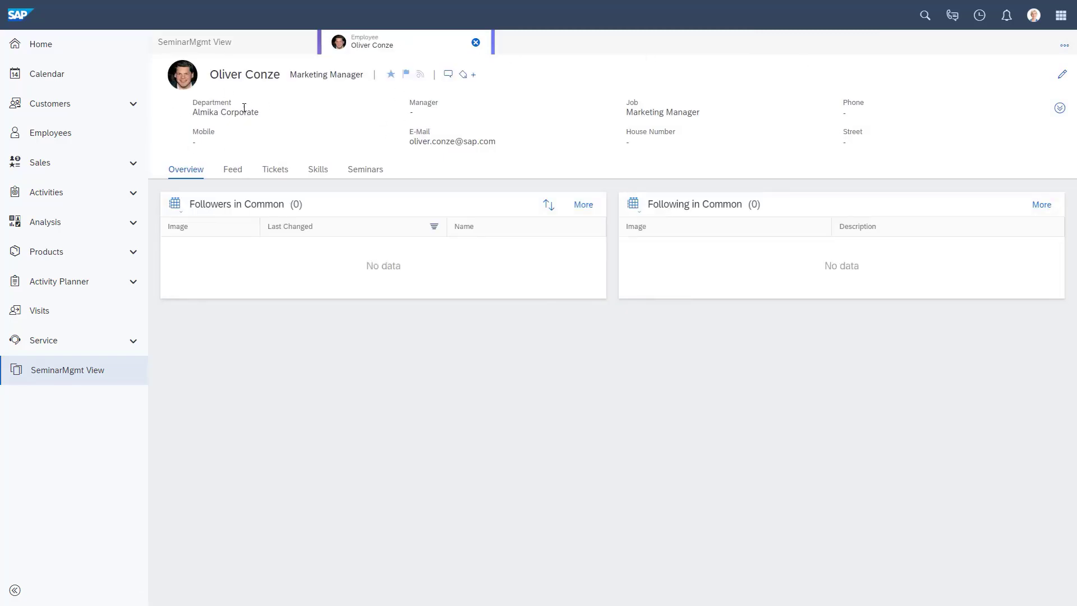
click(476, 42)
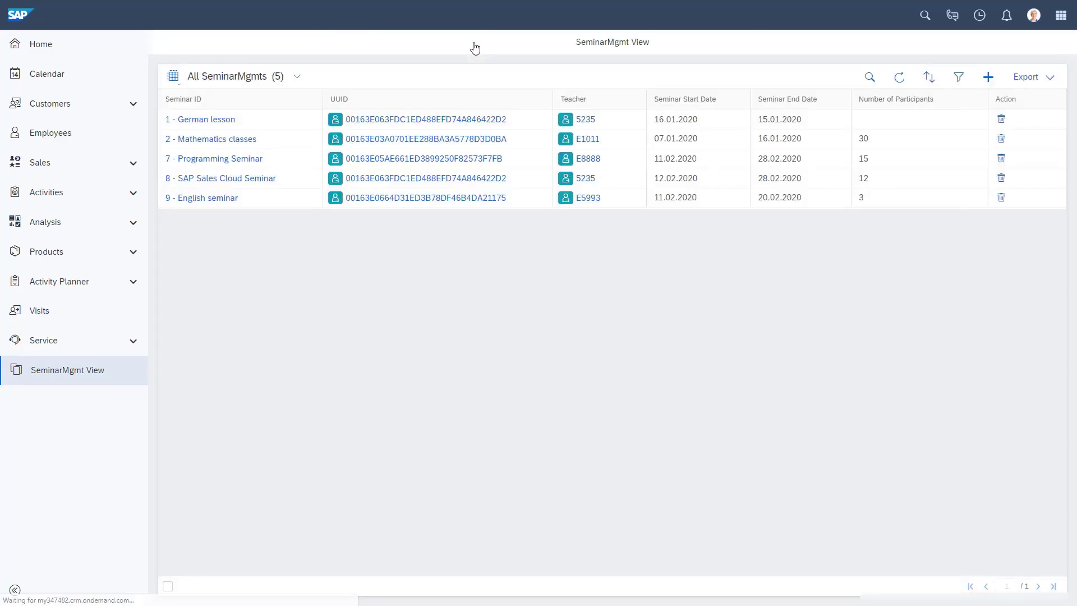
click(402, 161)
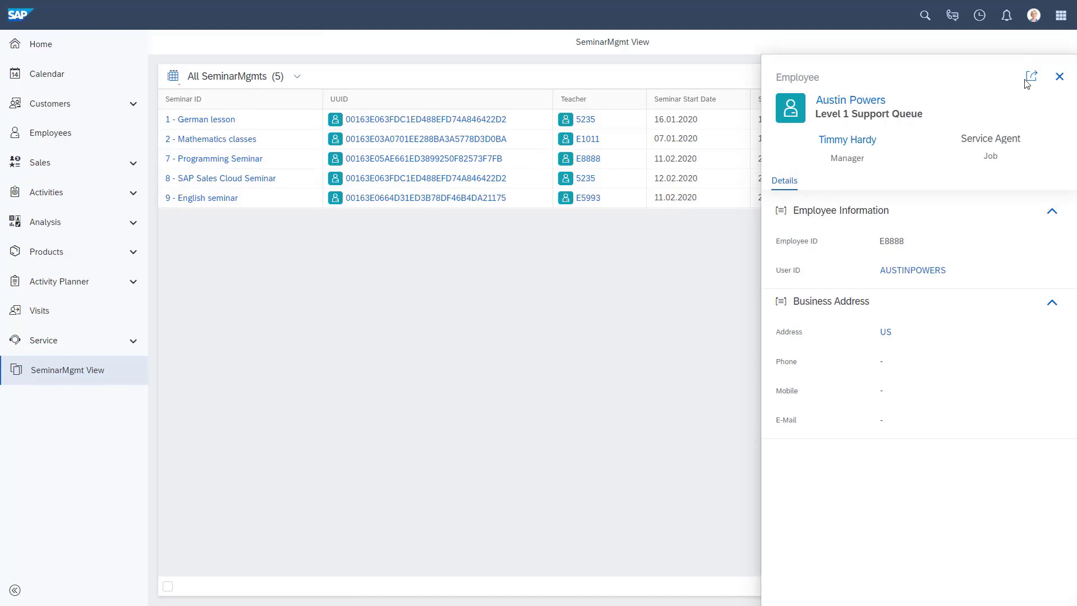
click(1029, 79)
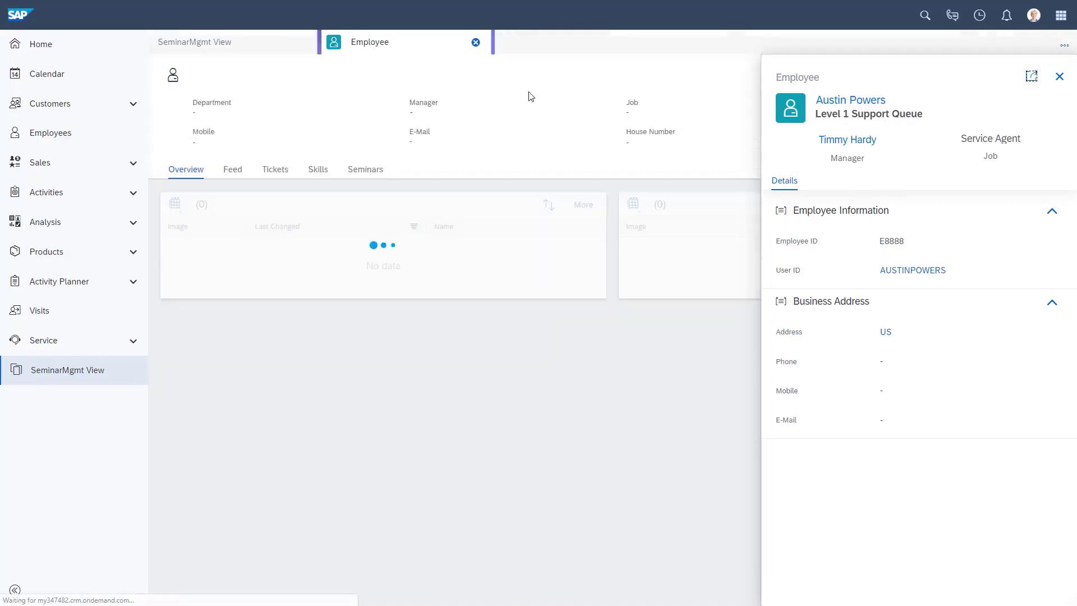
click(475, 43)
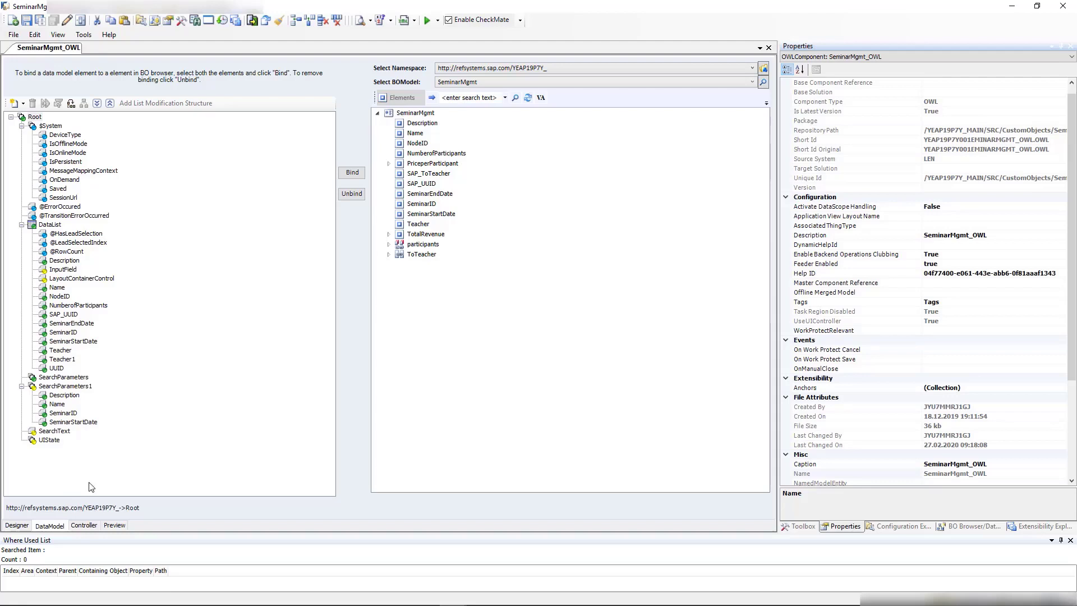
- Switch back to the Designer layout of the SeminarMgmt_OWL list
click(22, 527)
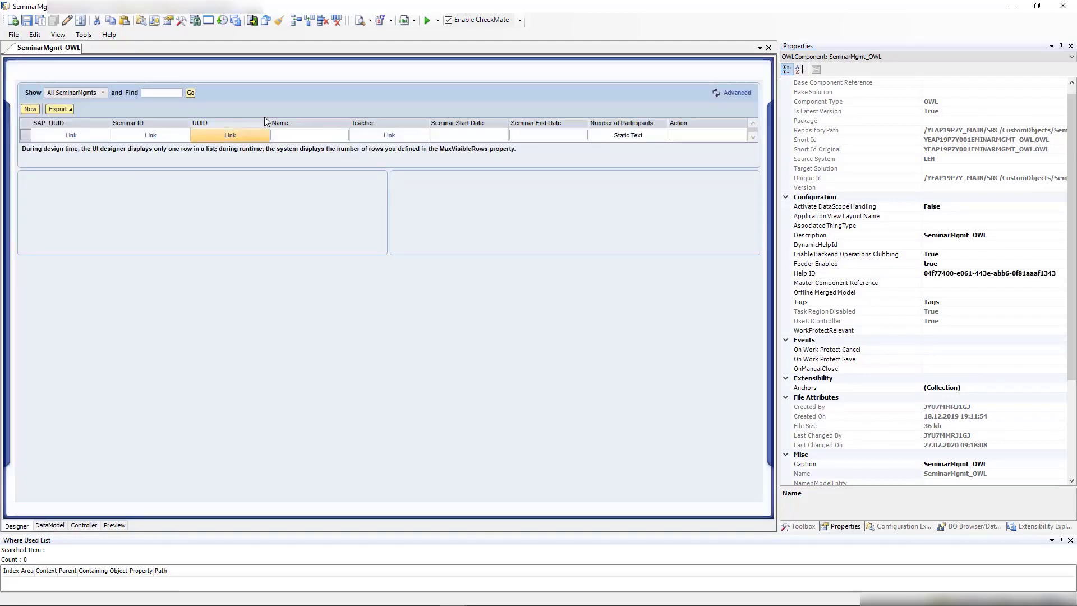
- Give the new UUID column an overridden label text of 'Teacher'
click(241, 122)
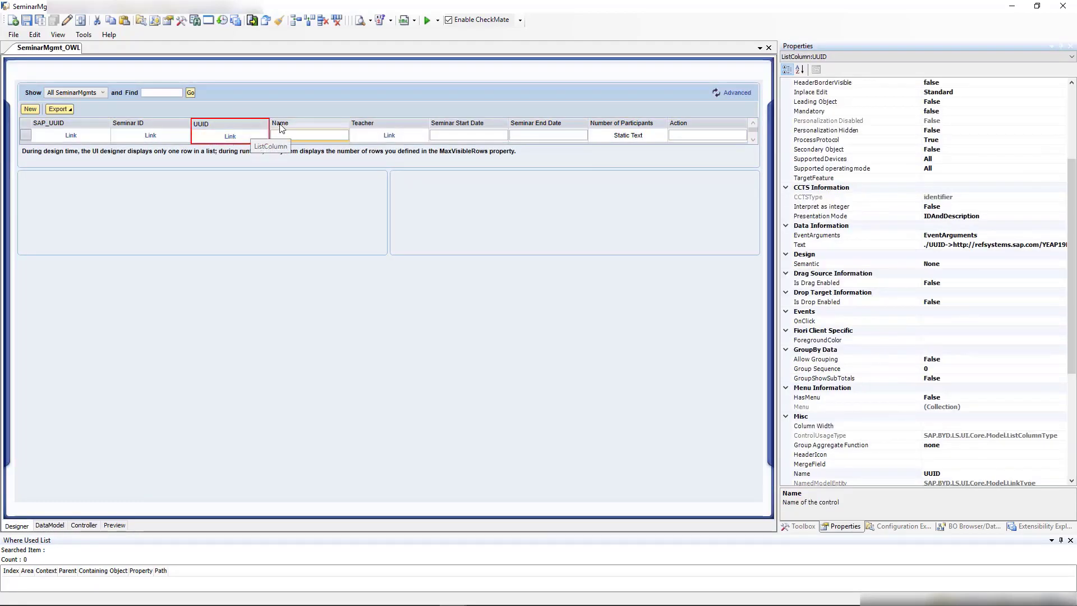
click(1073, 449)
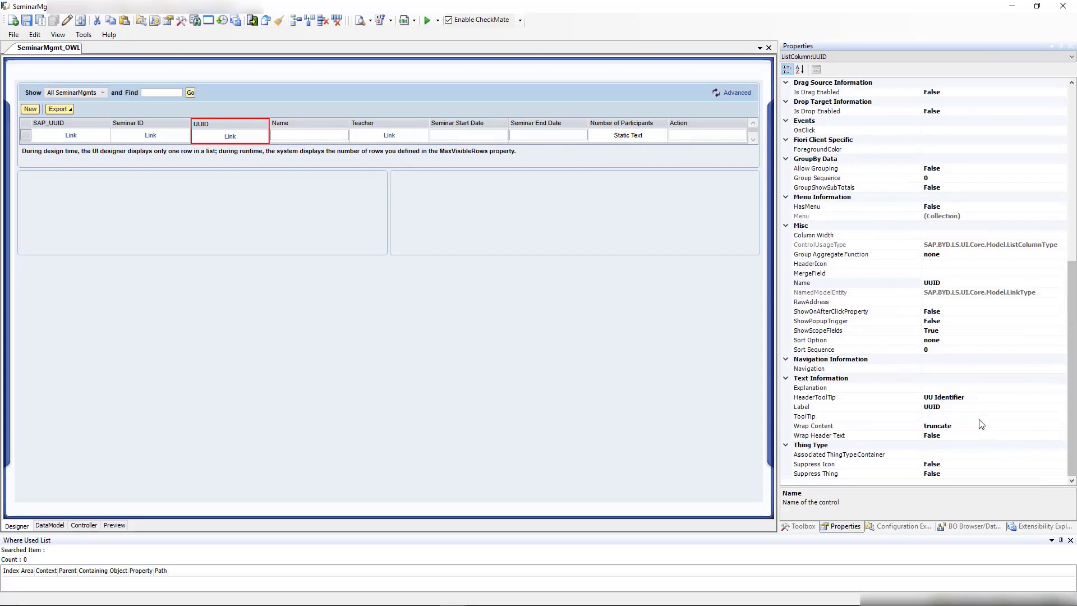
click(1034, 406)
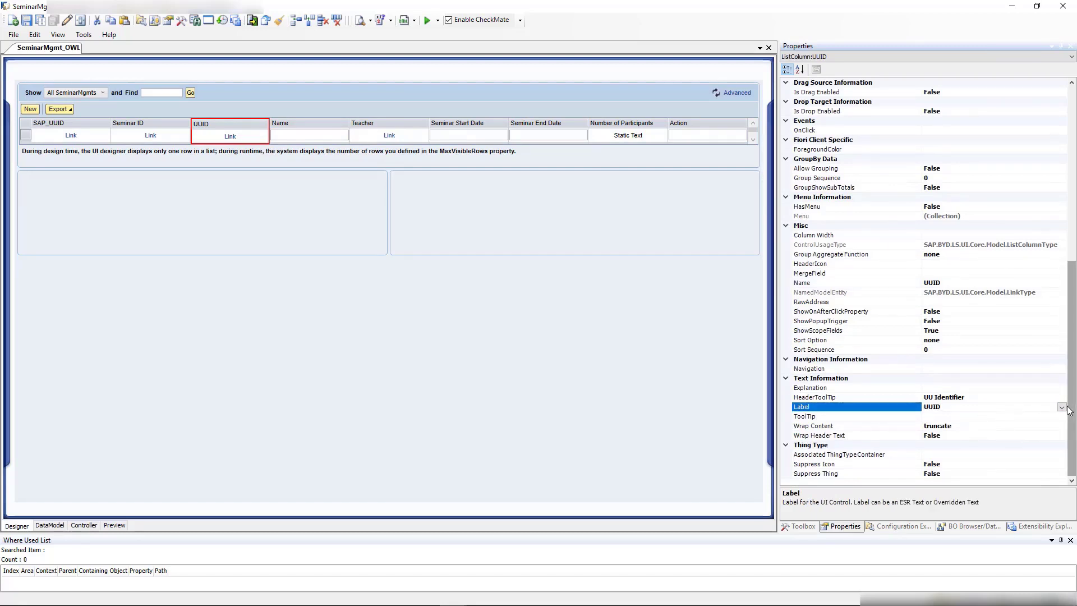
click(1061, 407)
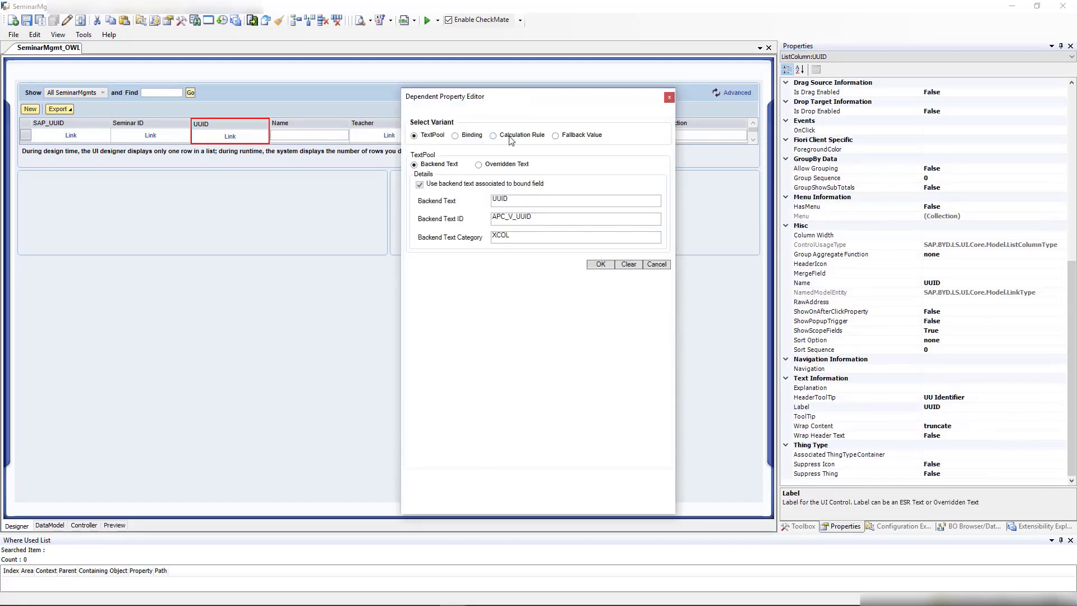
click(478, 165)
click(517, 193)
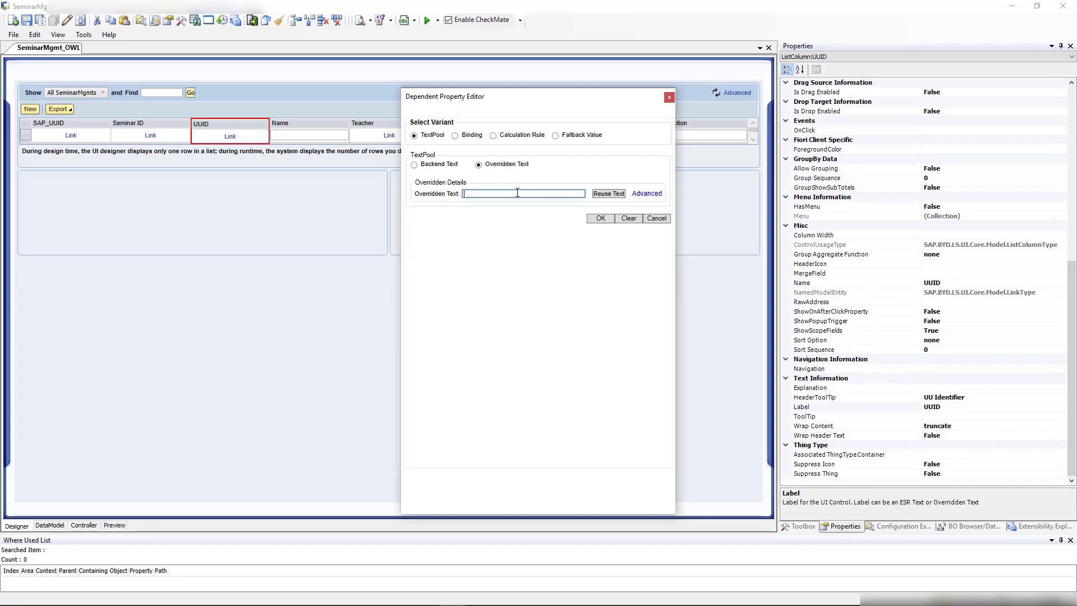
text(Teah)
key(BackSpace)
text(cher)
click(600, 218)
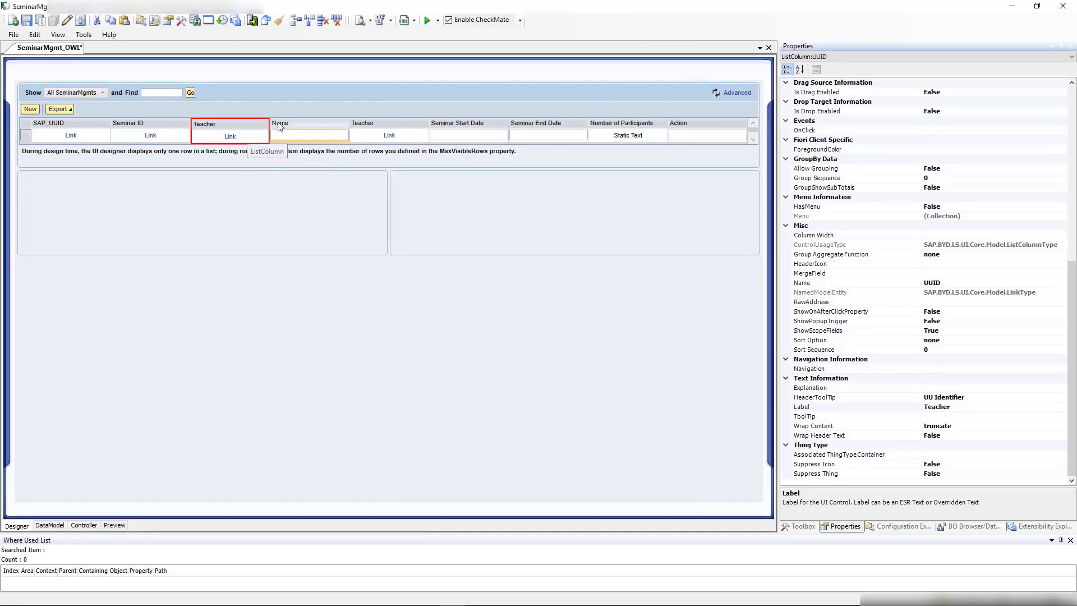
- Bind the teacher UUID field's IdentifierDescription to ToTeacher > CurrentCommon > BusinessPartnerFormattedName
click(50, 525)
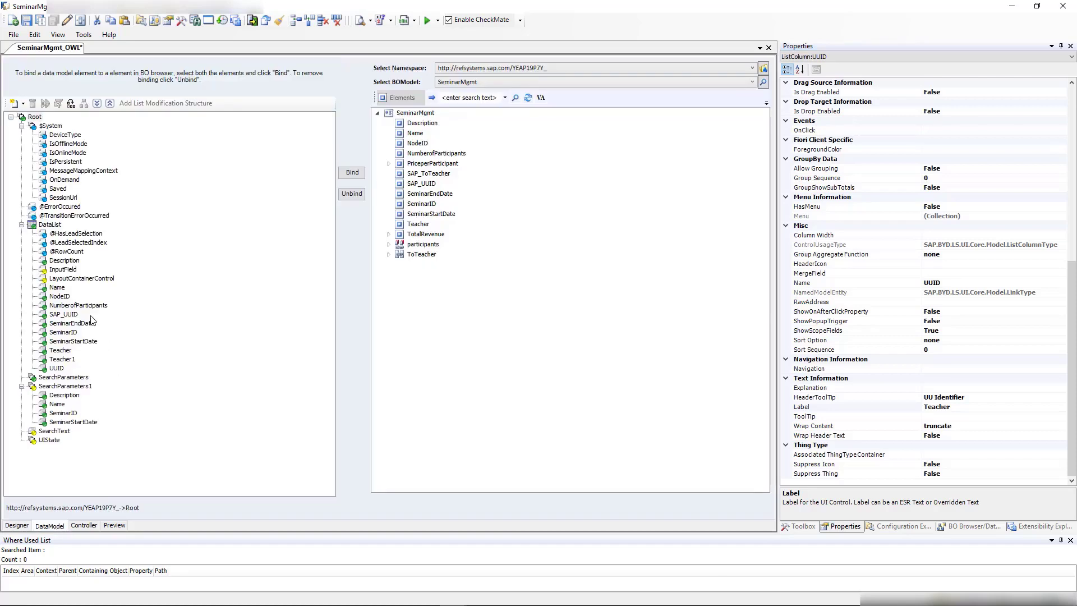
click(57, 368)
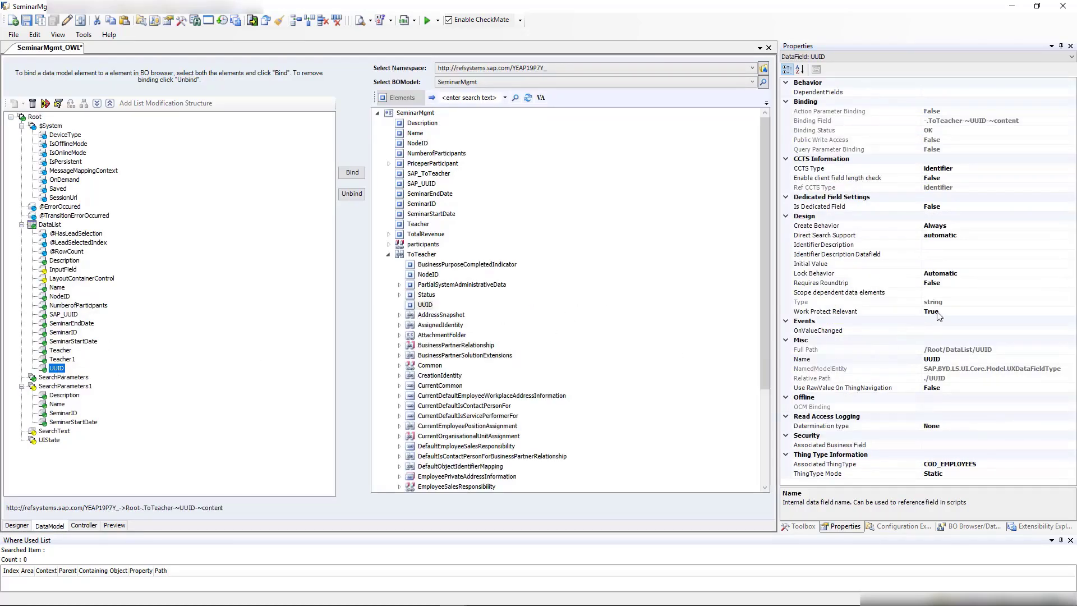
click(964, 245)
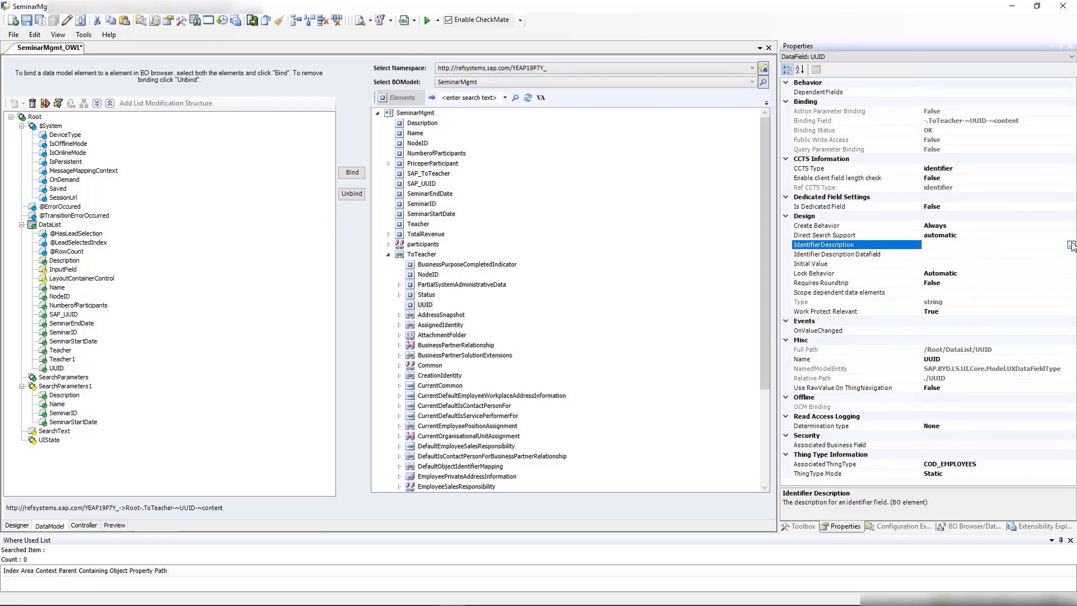
click(1071, 245)
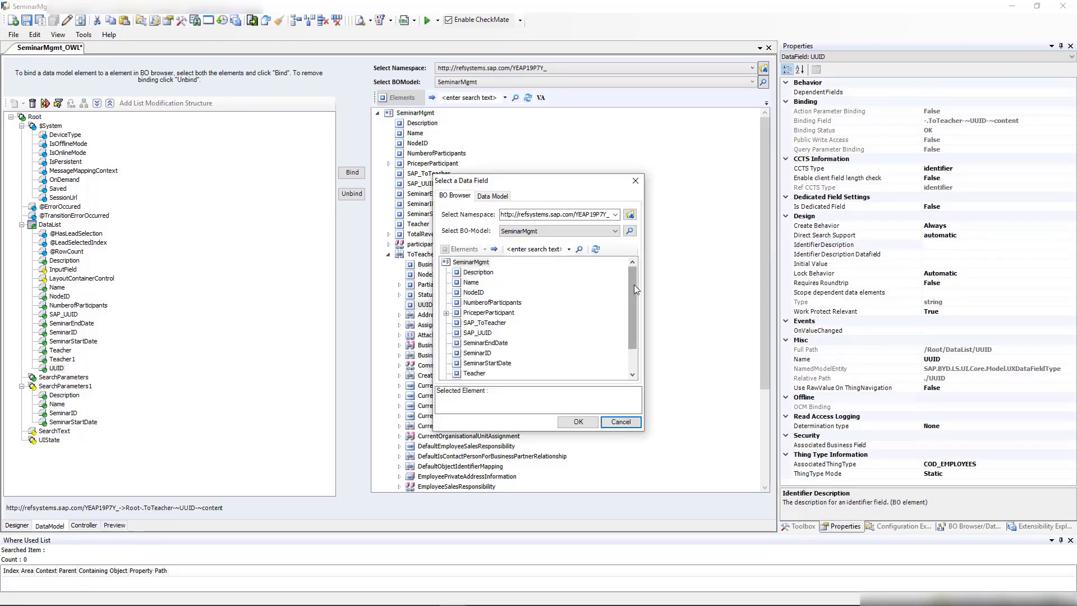
drag(633, 285, 631, 312)
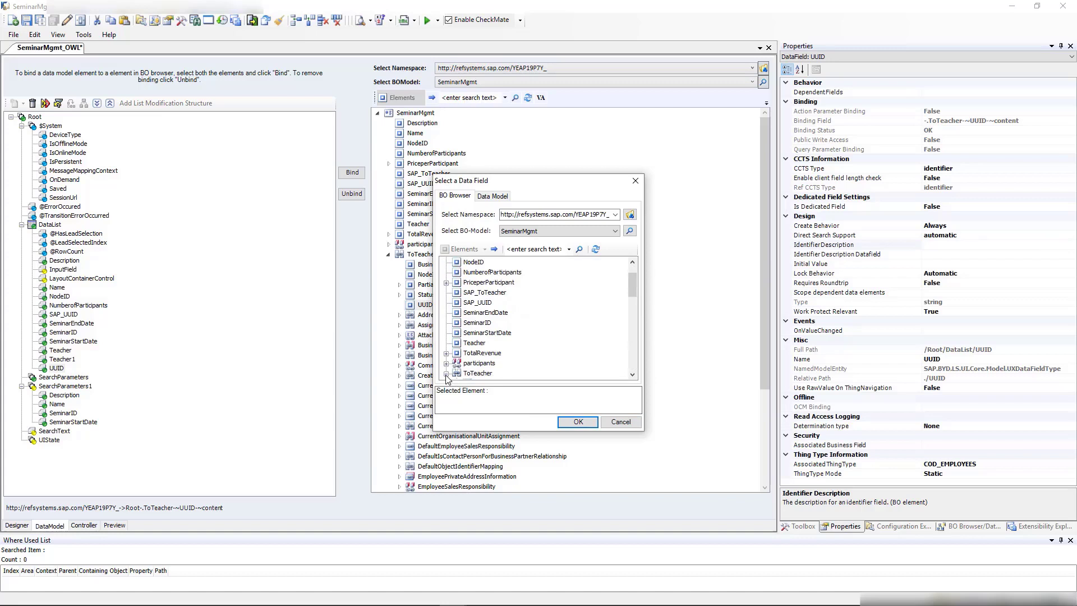
click(446, 374)
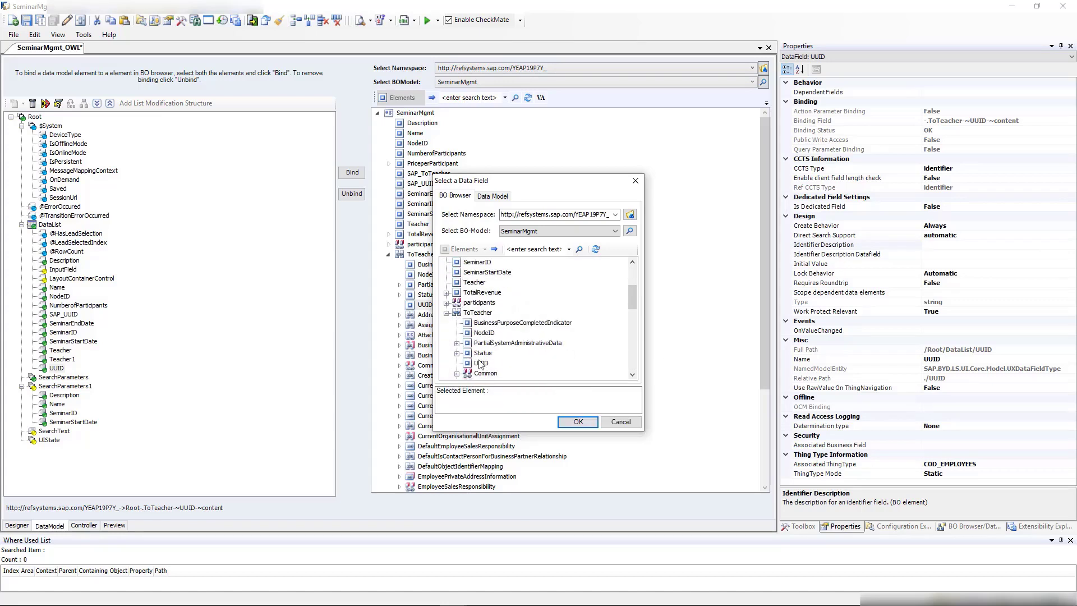
scroll(465, 362, down, 1)
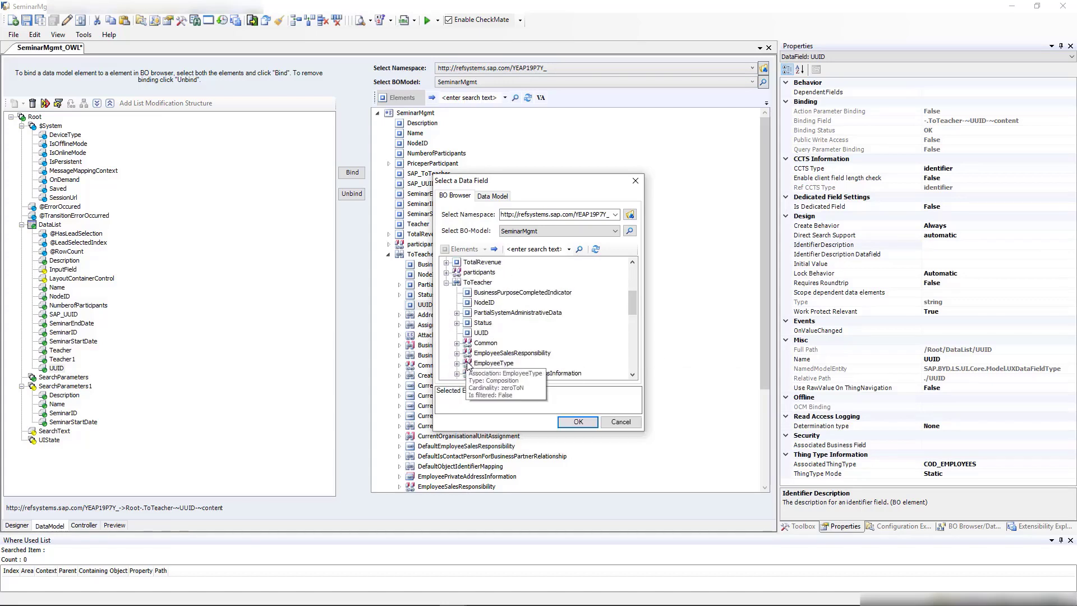
scroll(466, 364, down, 2)
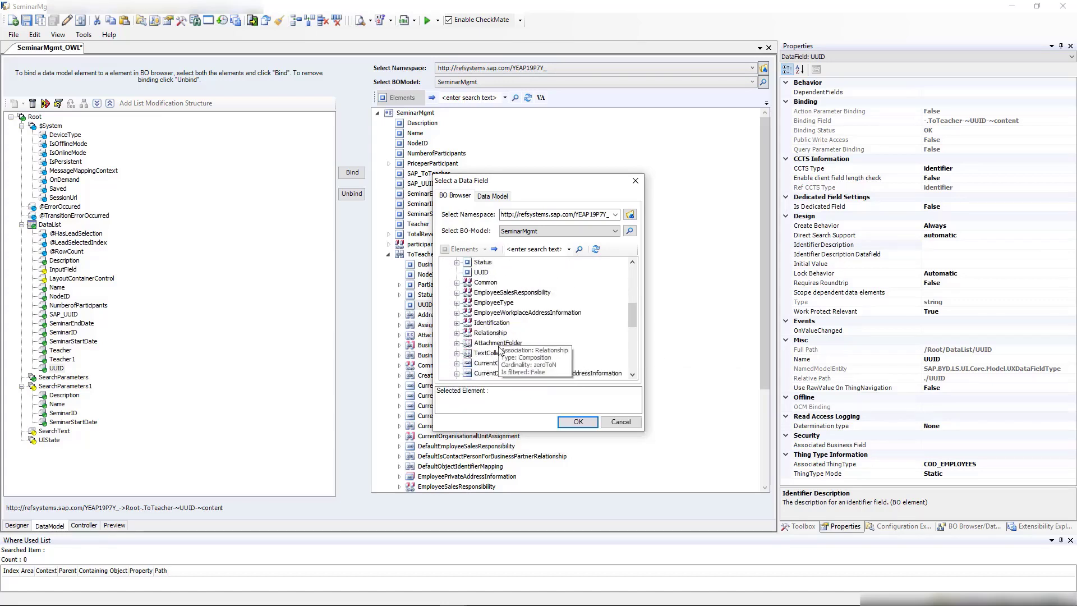
click(457, 363)
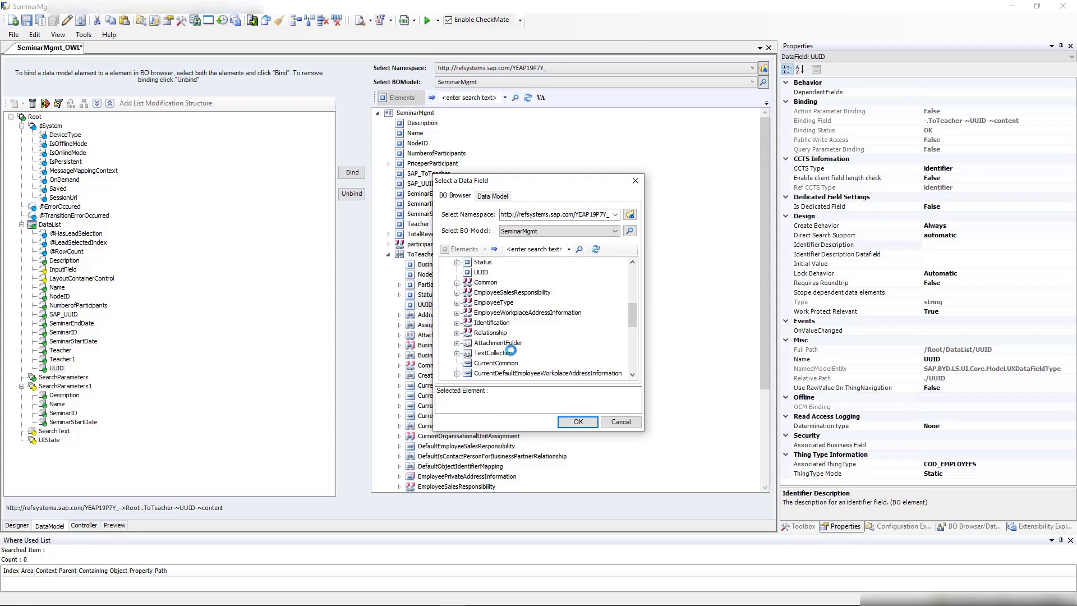
click(549, 342)
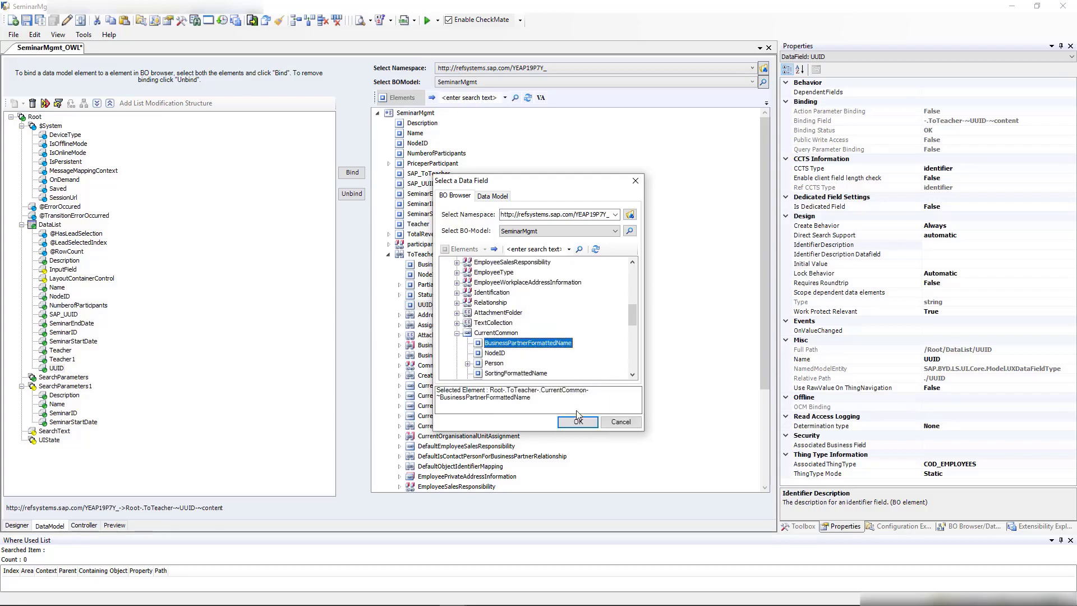
click(577, 421)
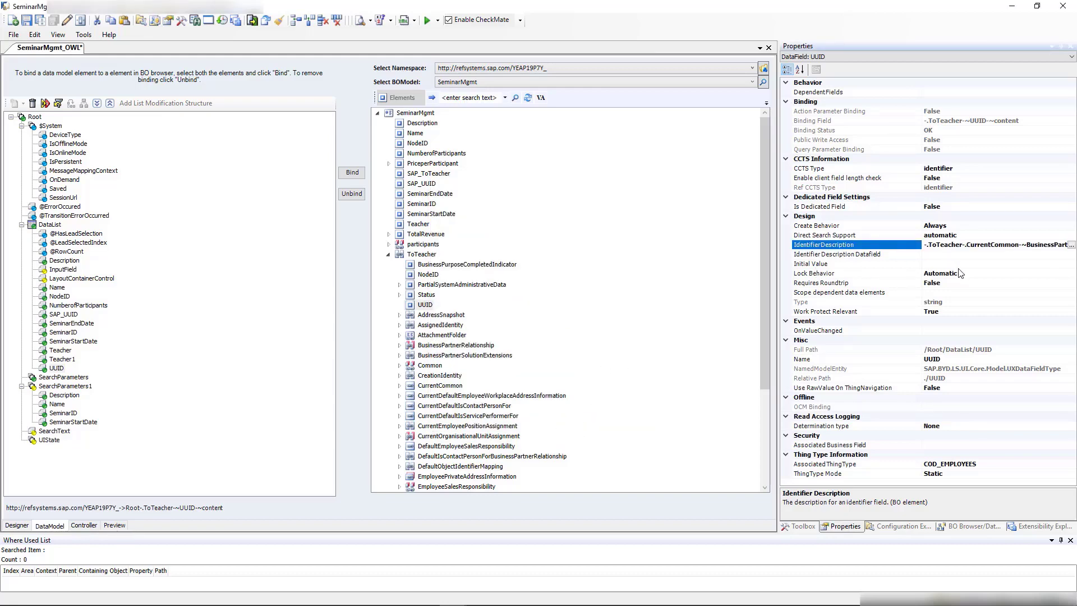
- Set the first Teacher column's Presentation Mode to DescriptionOnly
click(17, 524)
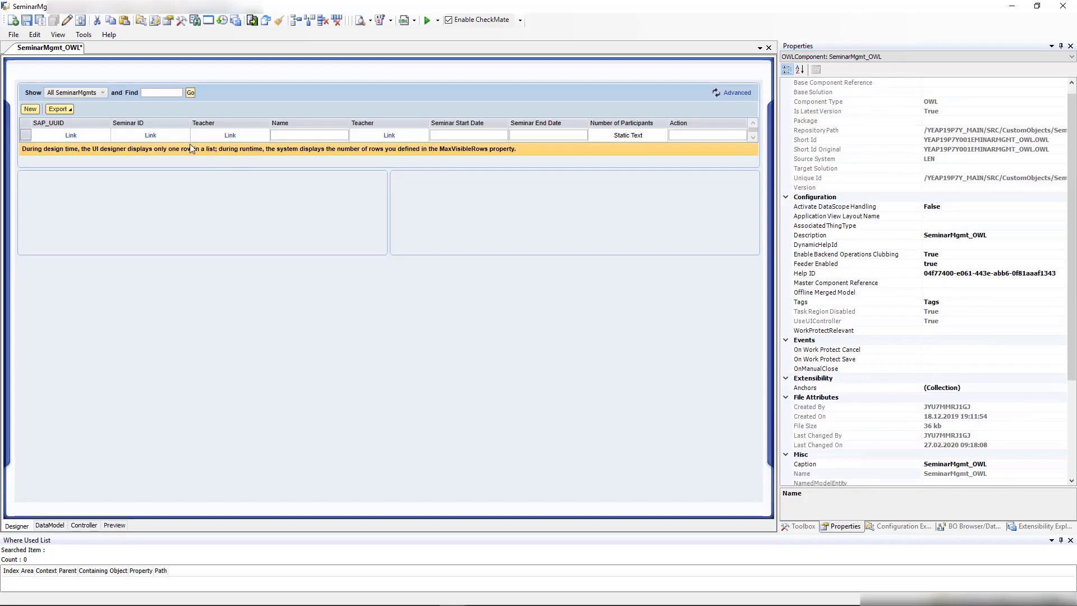
click(142, 124)
click(210, 127)
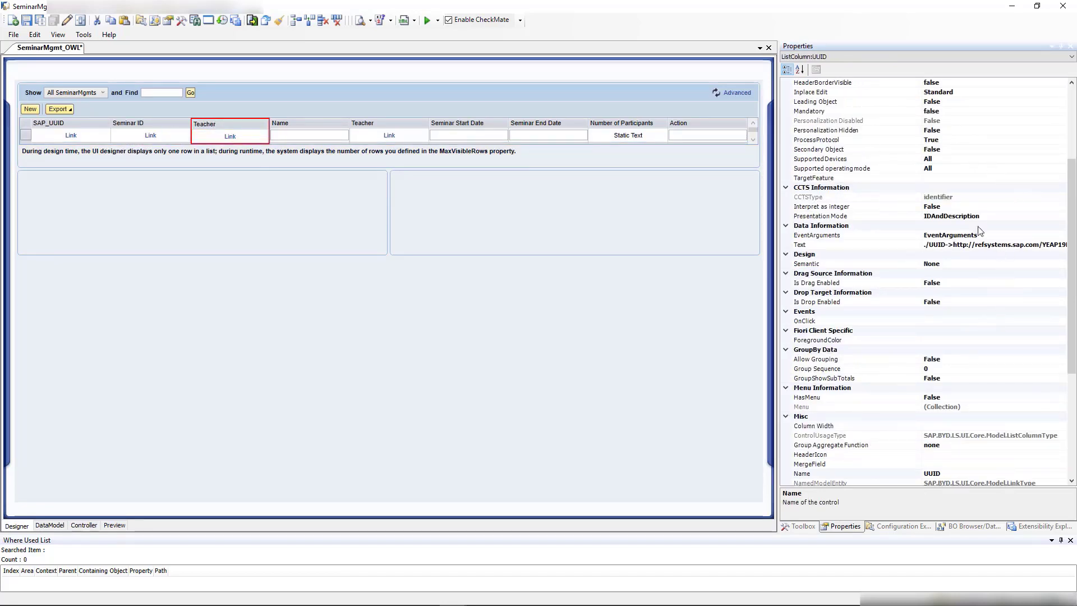
click(1022, 216)
click(1057, 216)
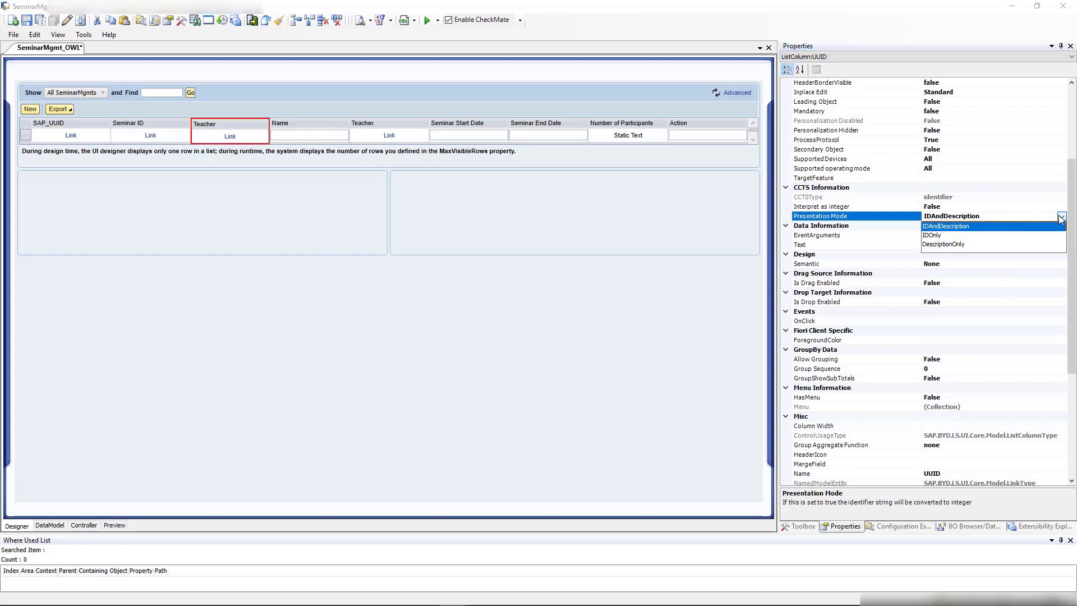
click(944, 247)
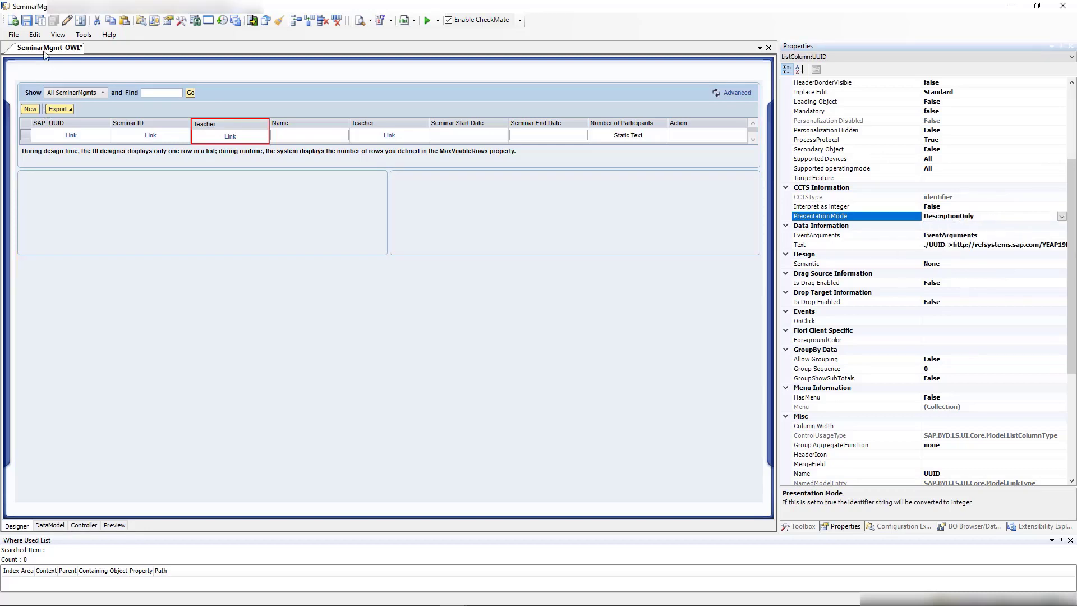
- Set the second Teacher column's ColumnVisible to false and save SeminarMgmt_OWL
click(375, 123)
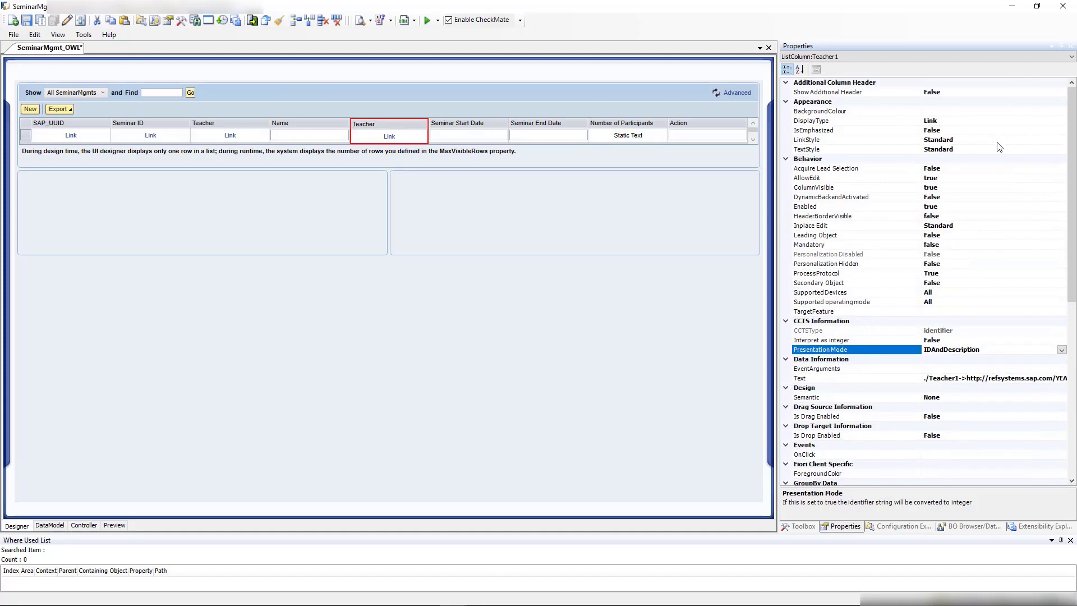
click(982, 187)
click(1062, 187)
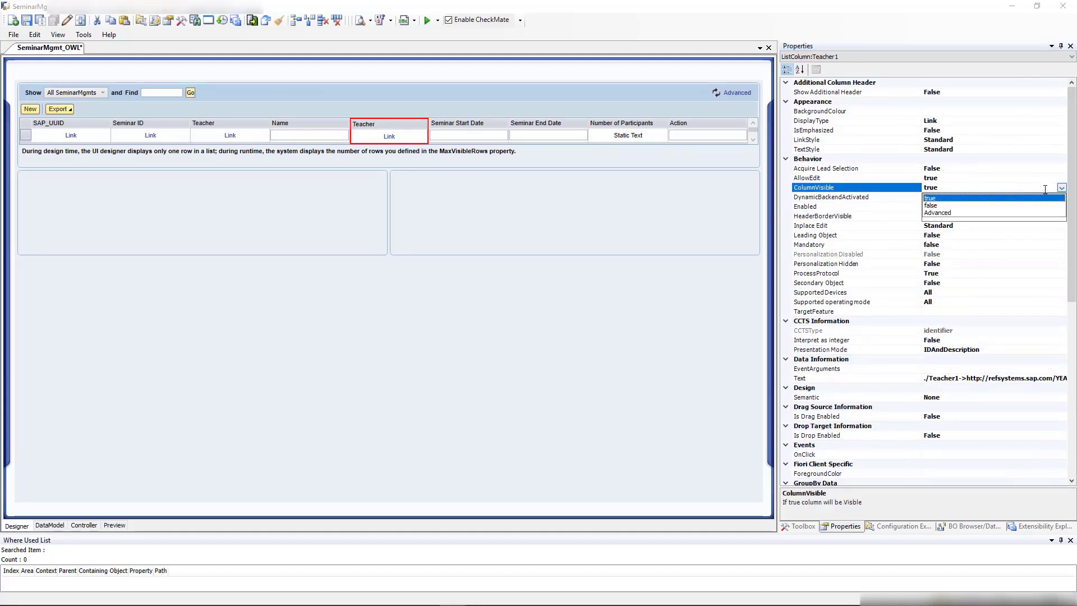
click(932, 213)
click(40, 20)
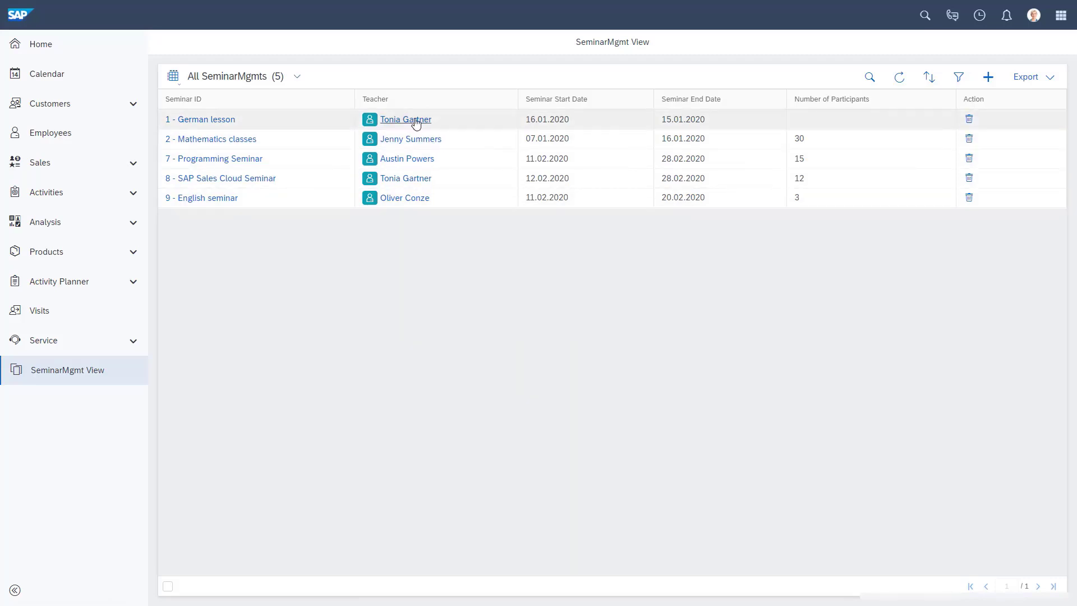
click(412, 160)
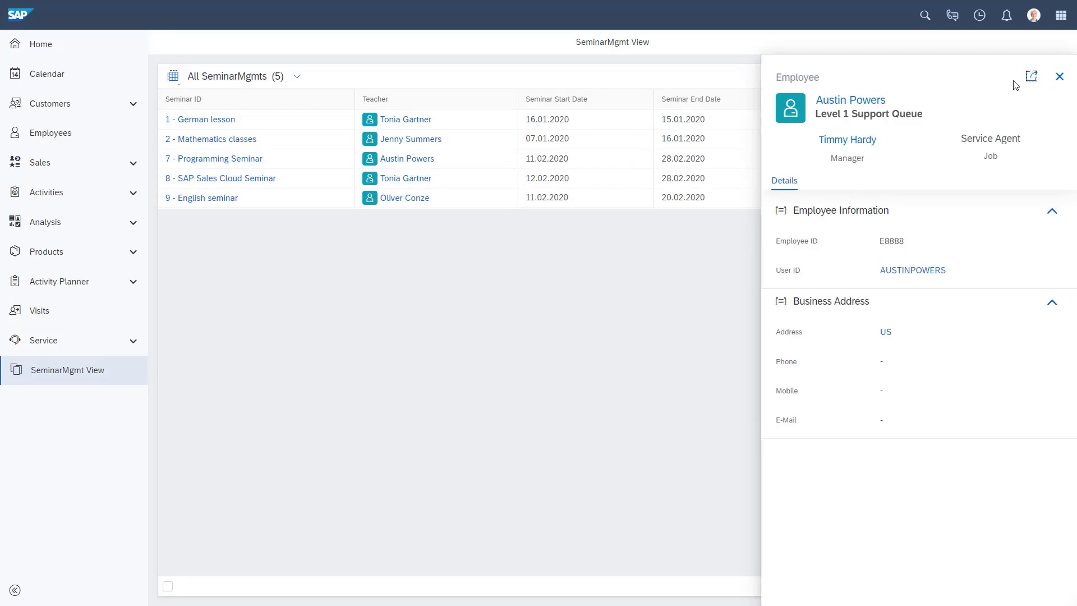
click(1031, 76)
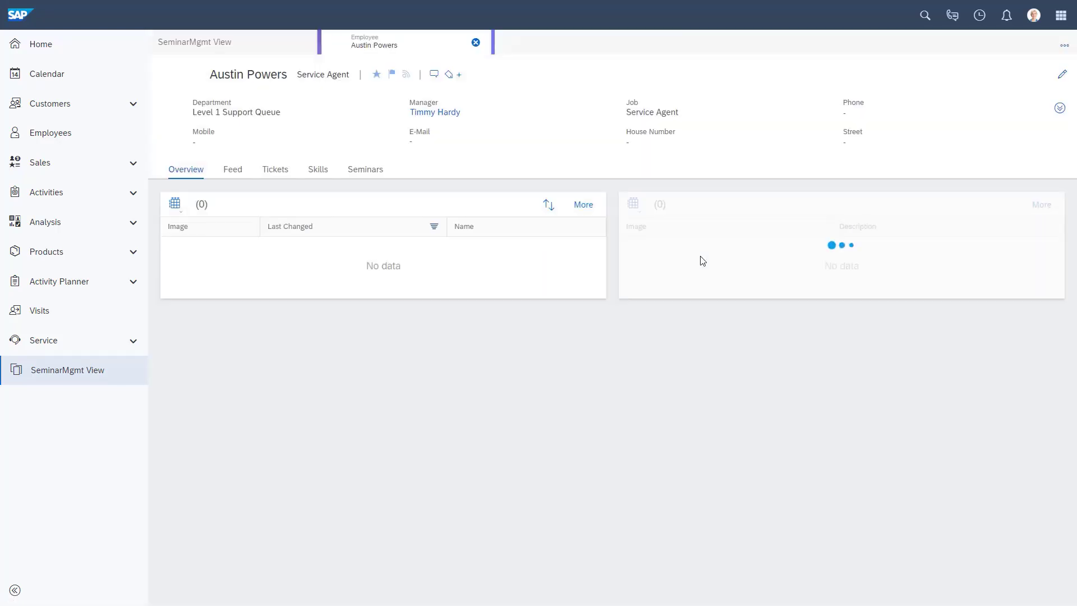
click(476, 44)
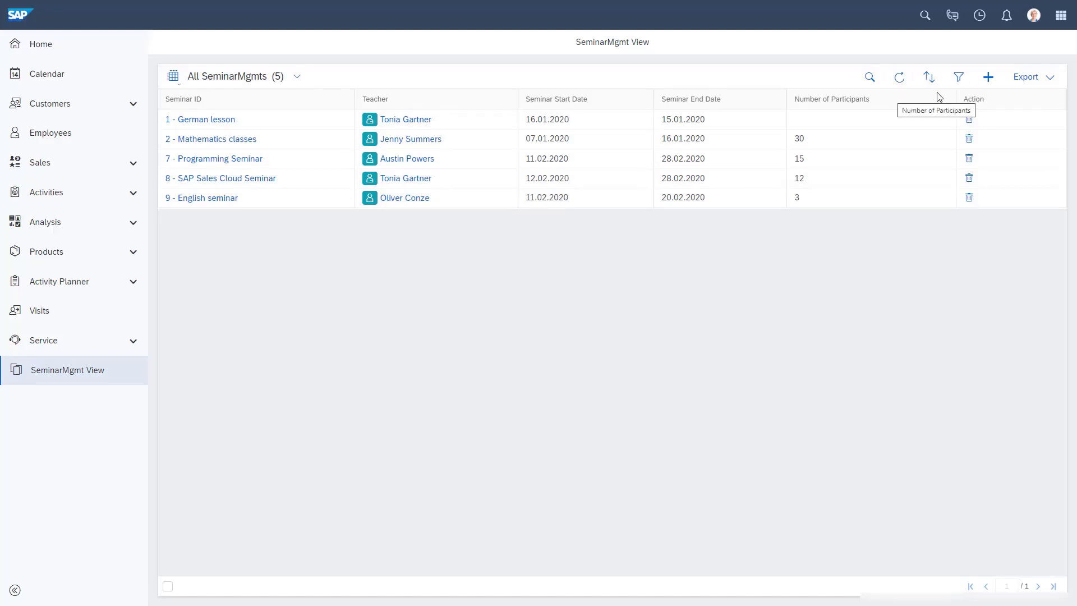
click(297, 77)
click(337, 78)
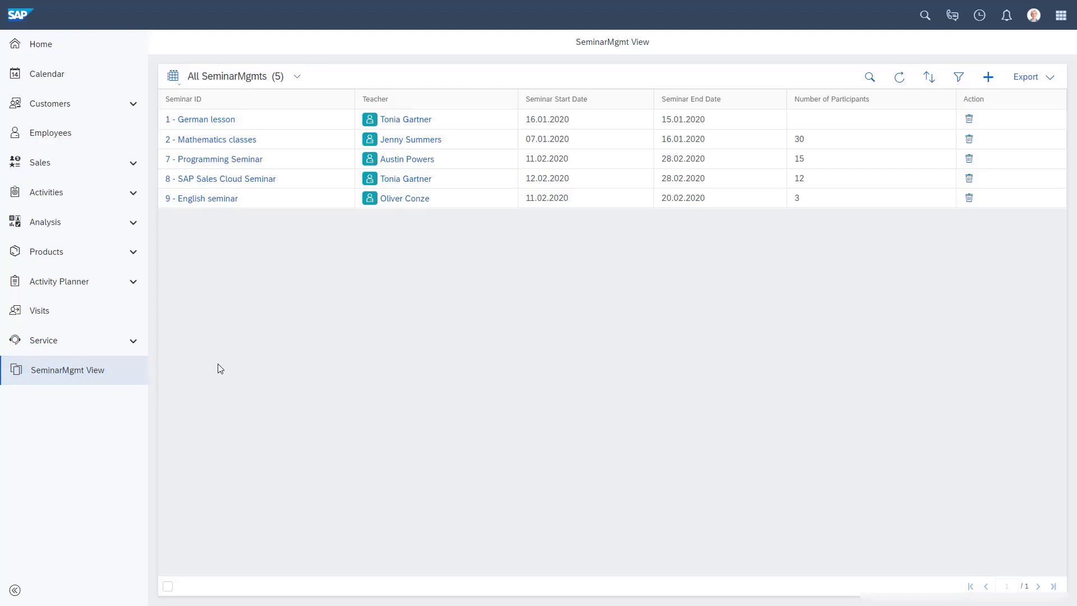
- Open SeminarMgmt_WCView.WCVIEW.uiwocview in the UI Designer
key(alt+Tab)
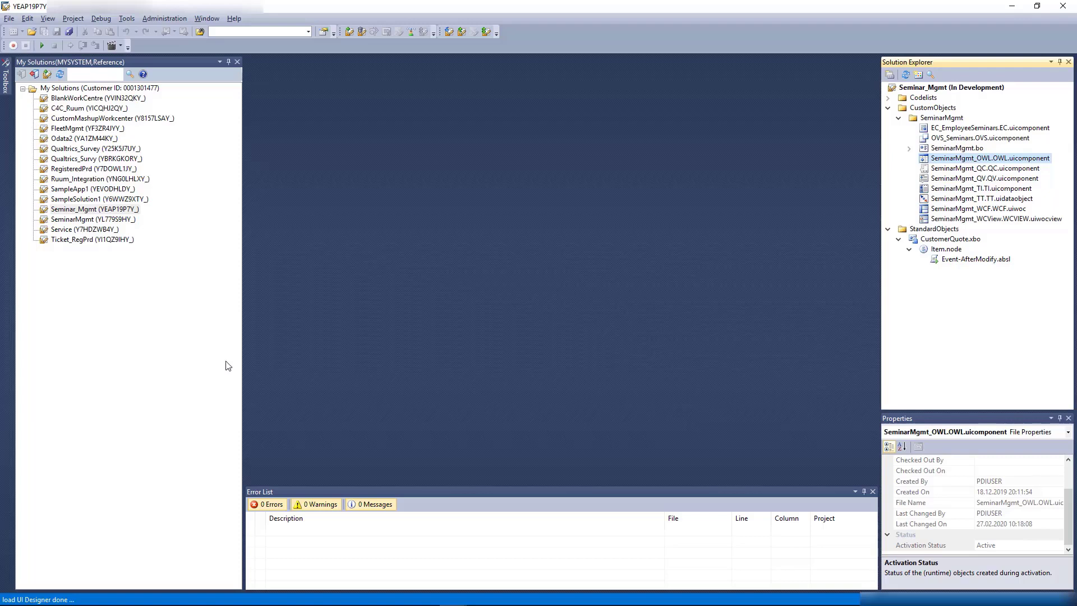
right_click(981, 221)
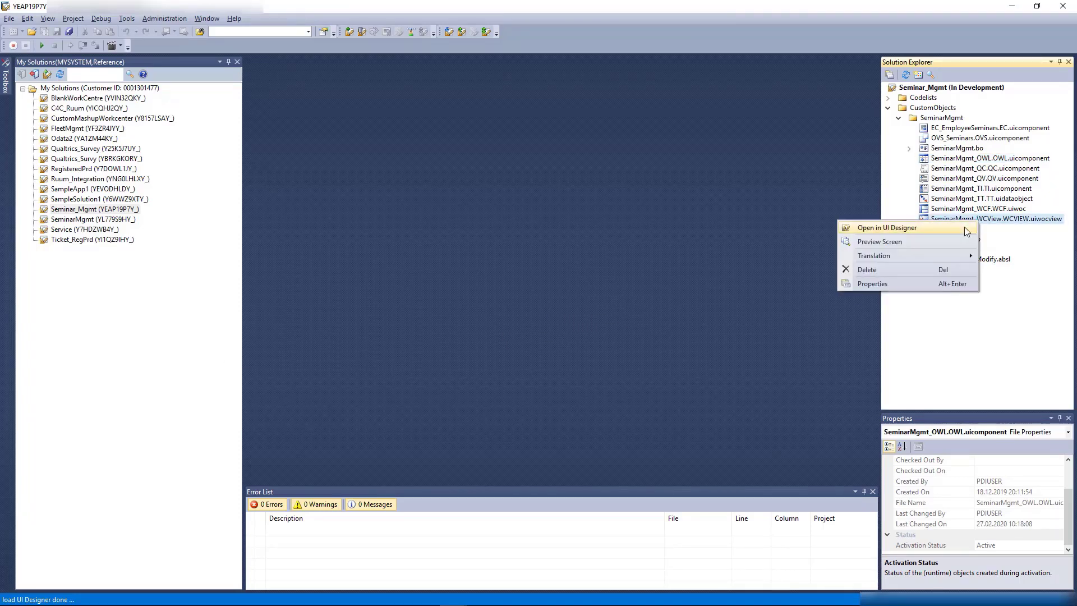
click(964, 226)
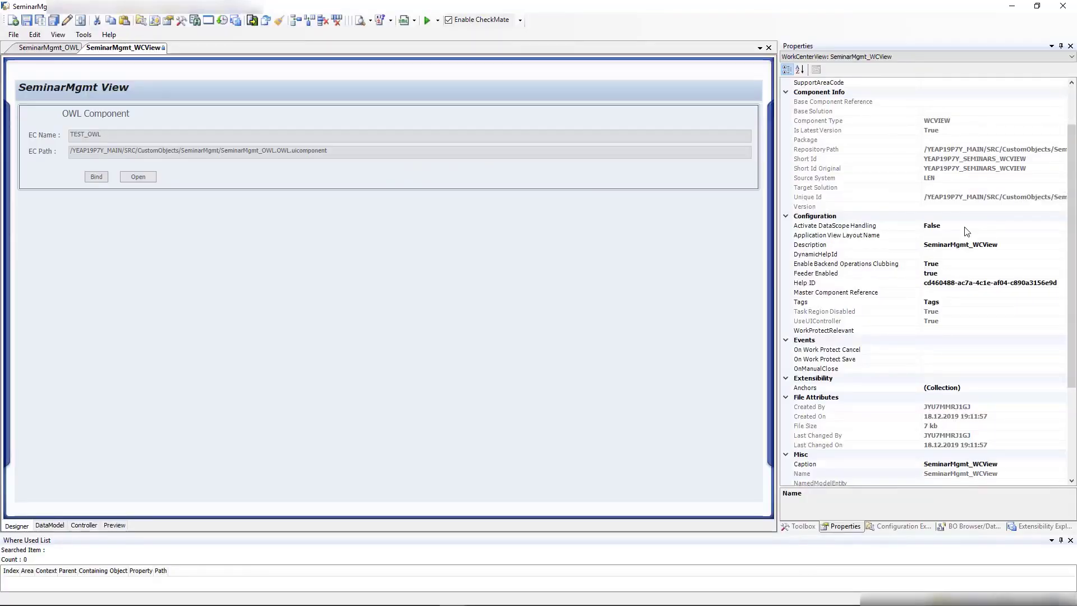
- Change the header's FloorplanTitle to 'Seminars' and dismiss the display-only error
click(122, 87)
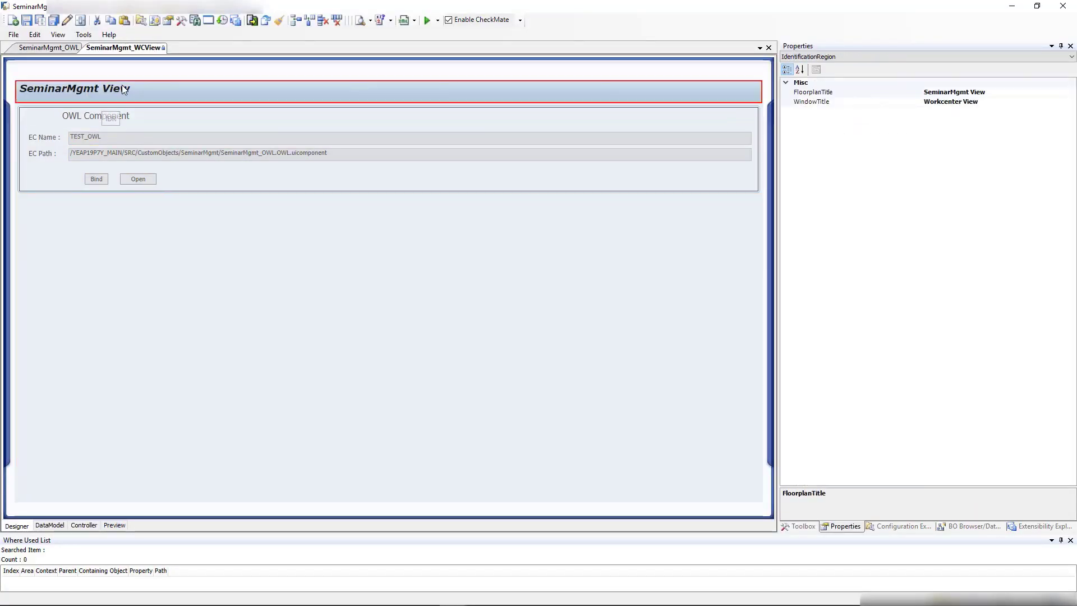
click(1001, 92)
click(1069, 93)
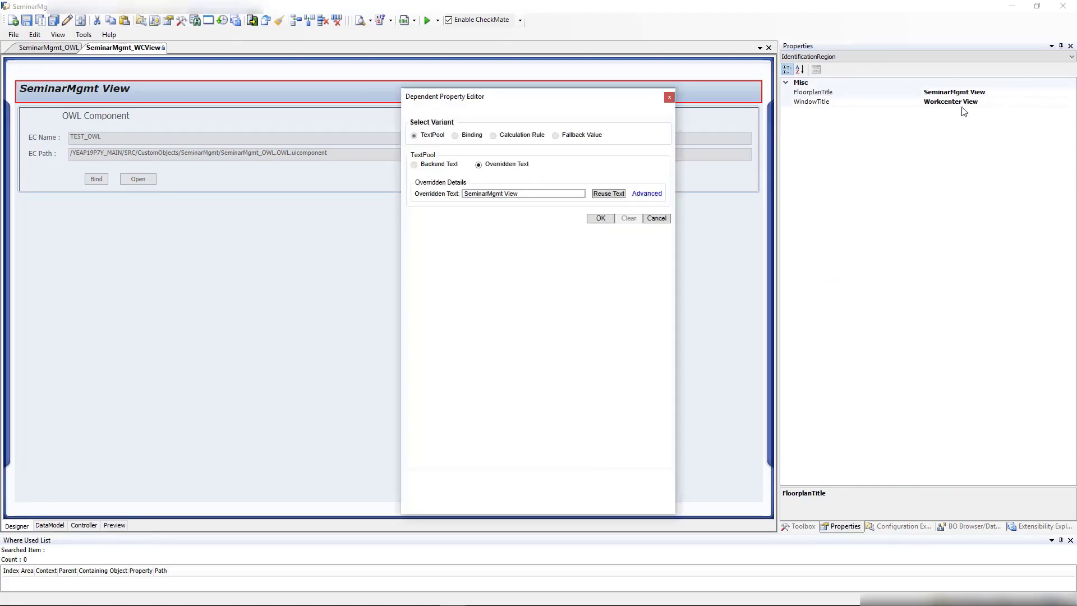
drag(538, 194, 253, 202)
text(S)
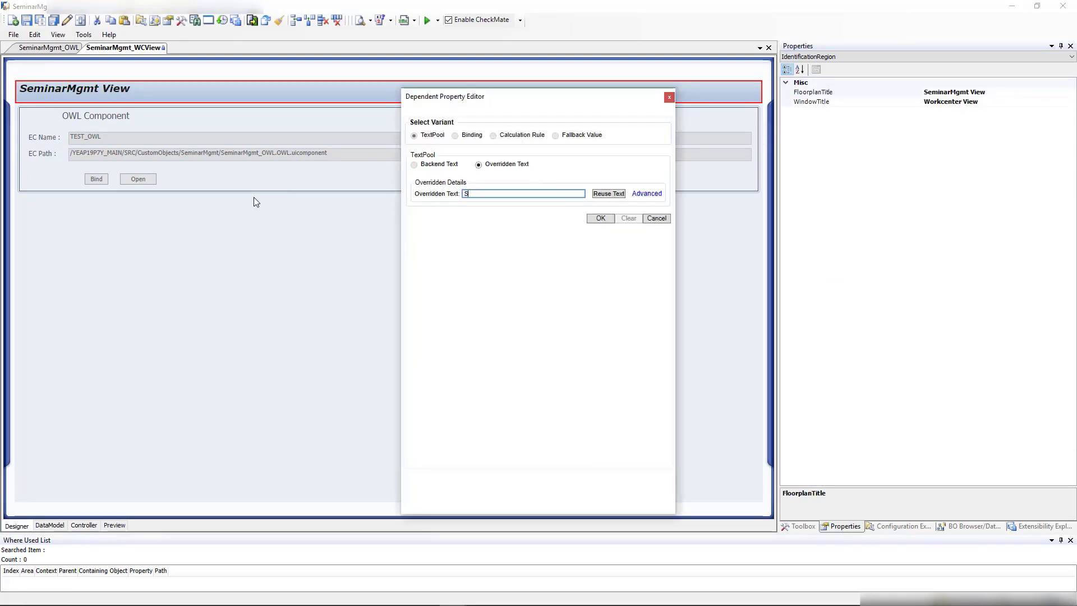
text(eminars)
click(600, 219)
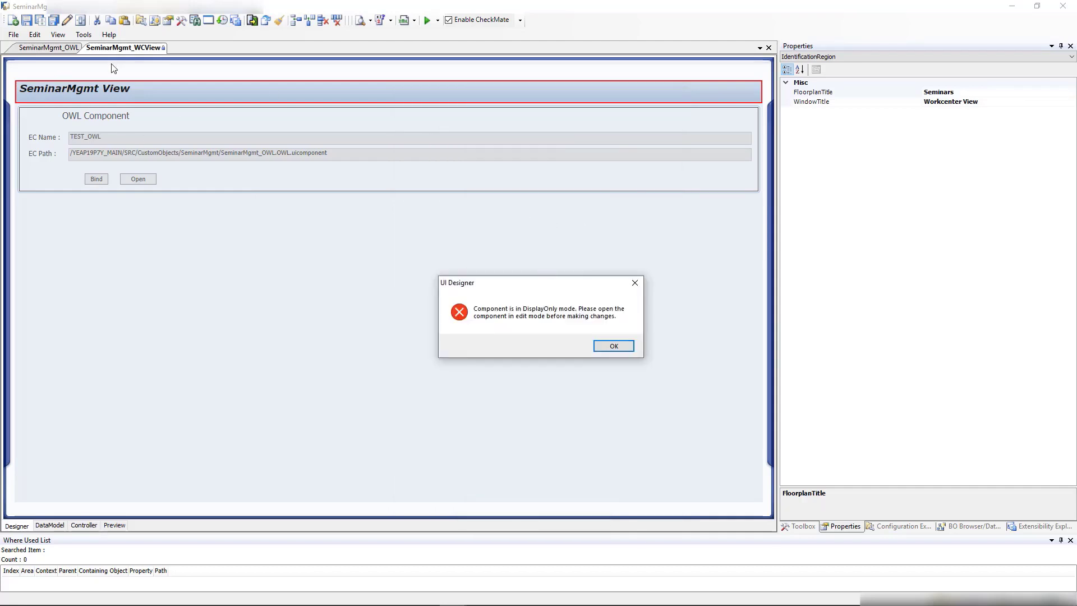
click(601, 345)
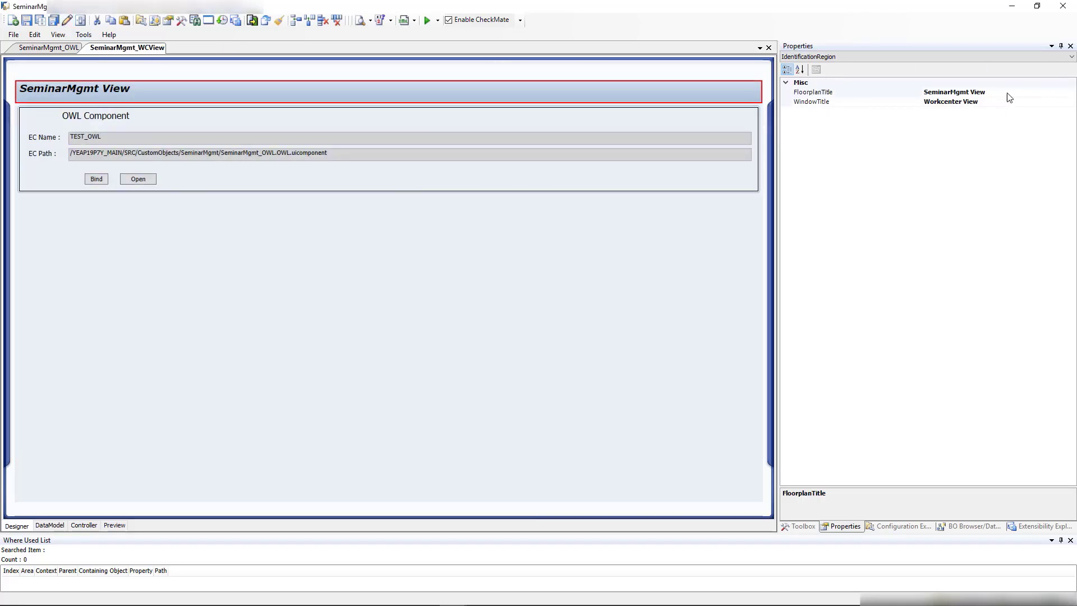
- Re-enter 'Seminars' as the FloorplanTitle overridden text and save the work center view
click(1009, 93)
click(1070, 92)
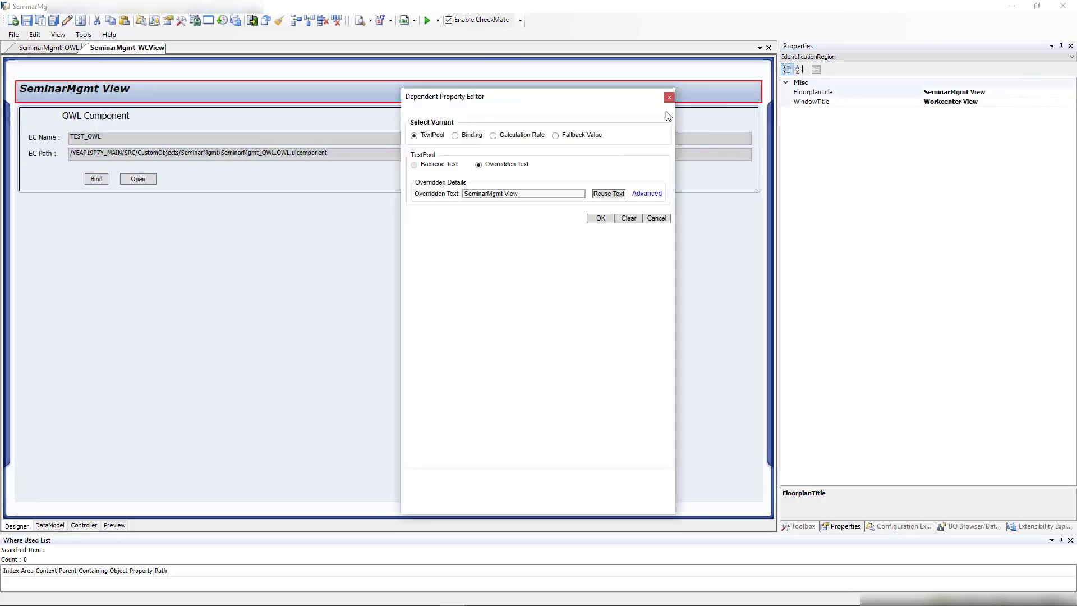
click(547, 193)
key(ctrl+a)
text(Seminar)
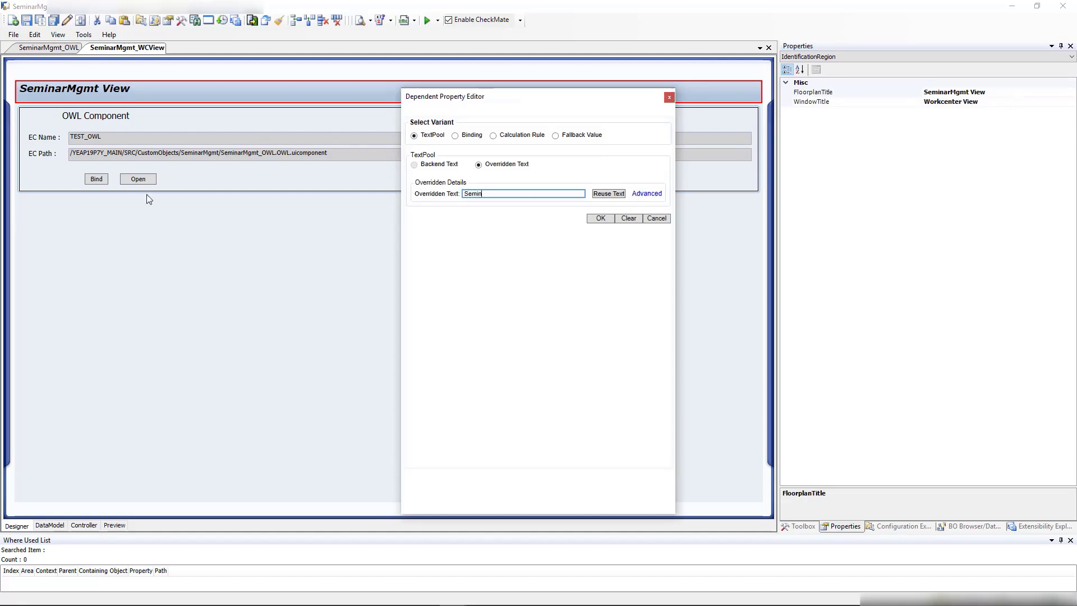
click(599, 218)
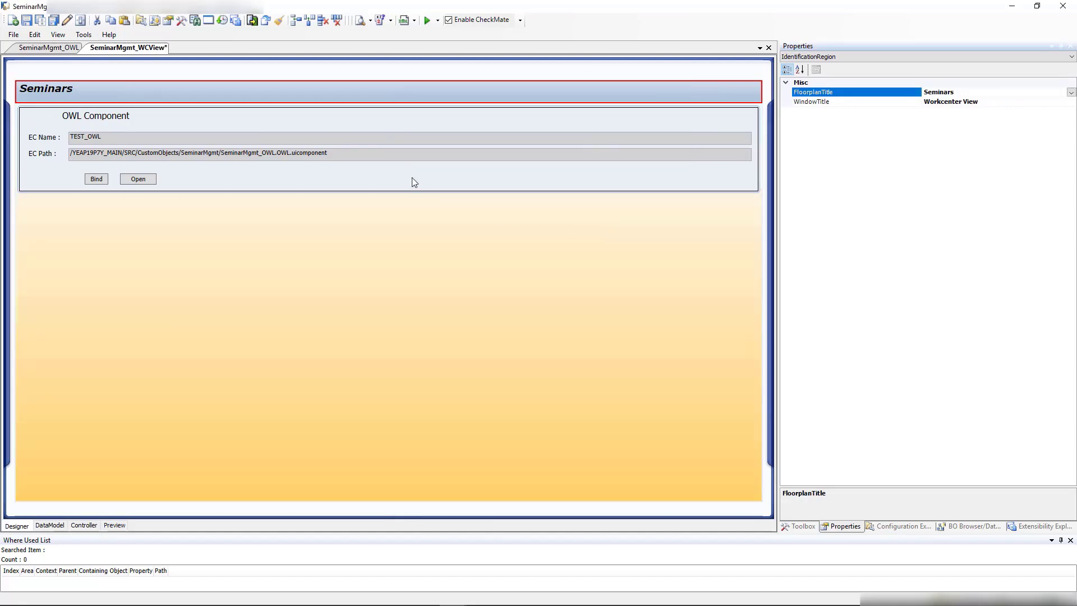
click(41, 21)
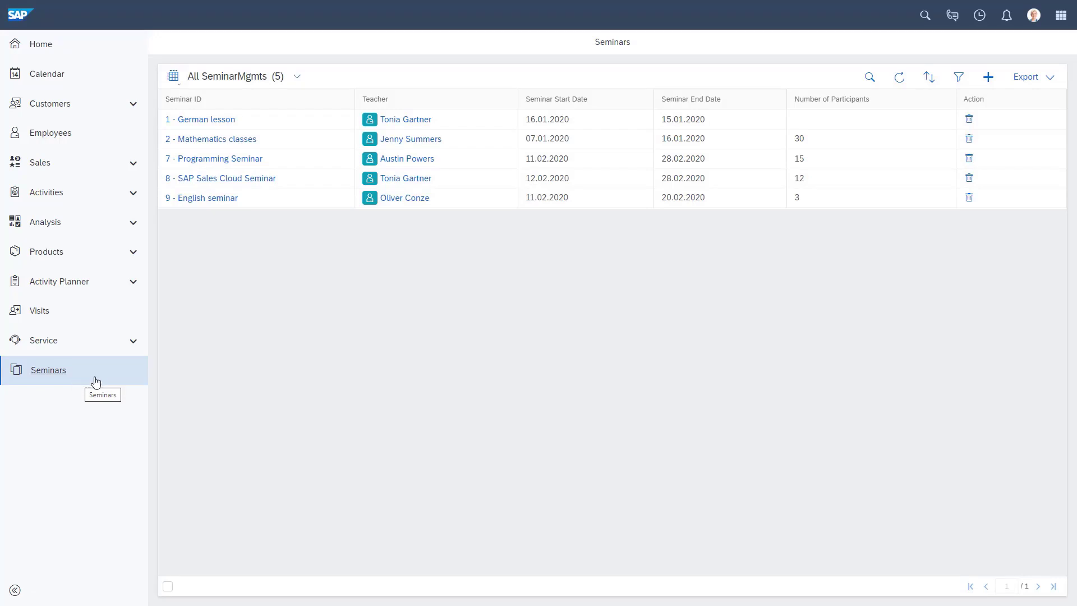
click(134, 196)
click(134, 196)
click(198, 289)
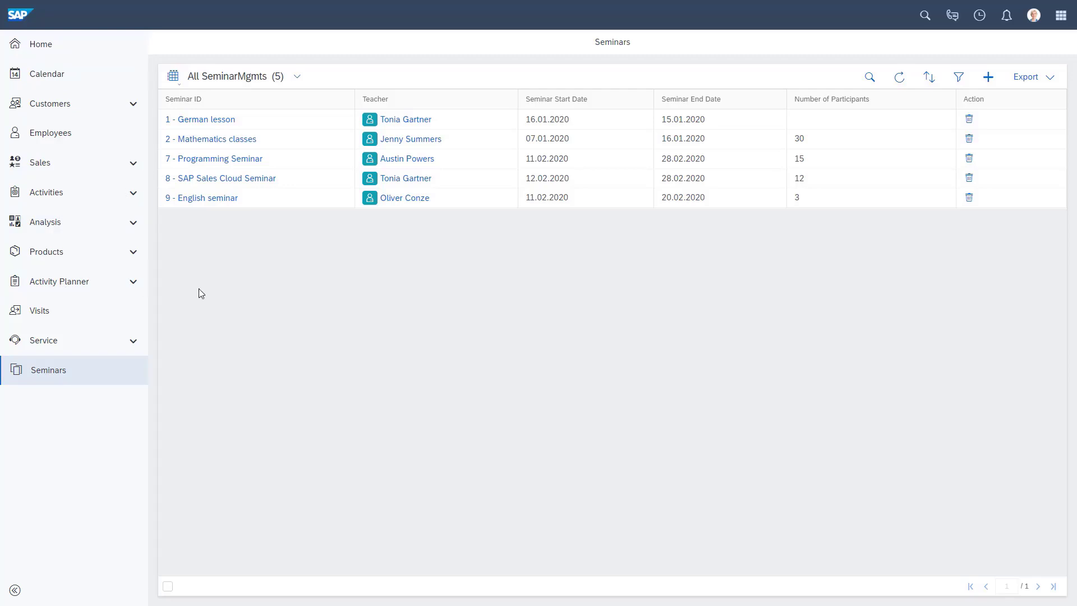